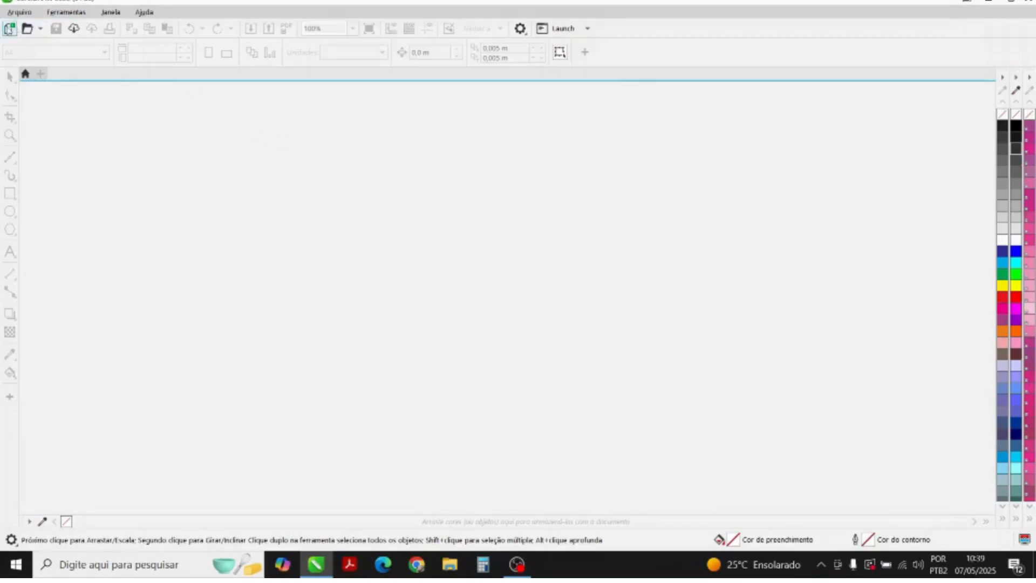
- Create a new document and set its units to centimetres
left_click(10, 29)
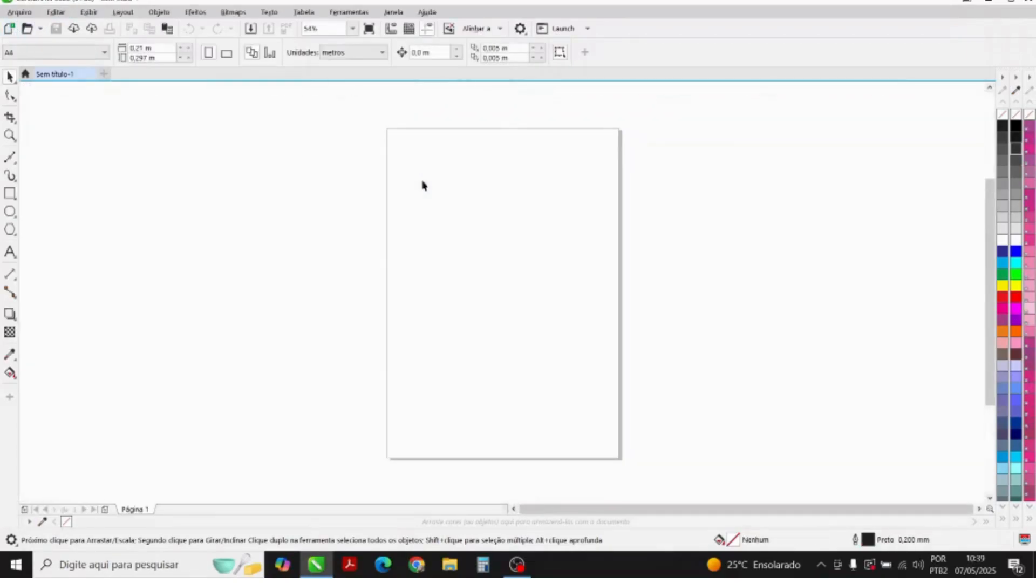
left_click(369, 52)
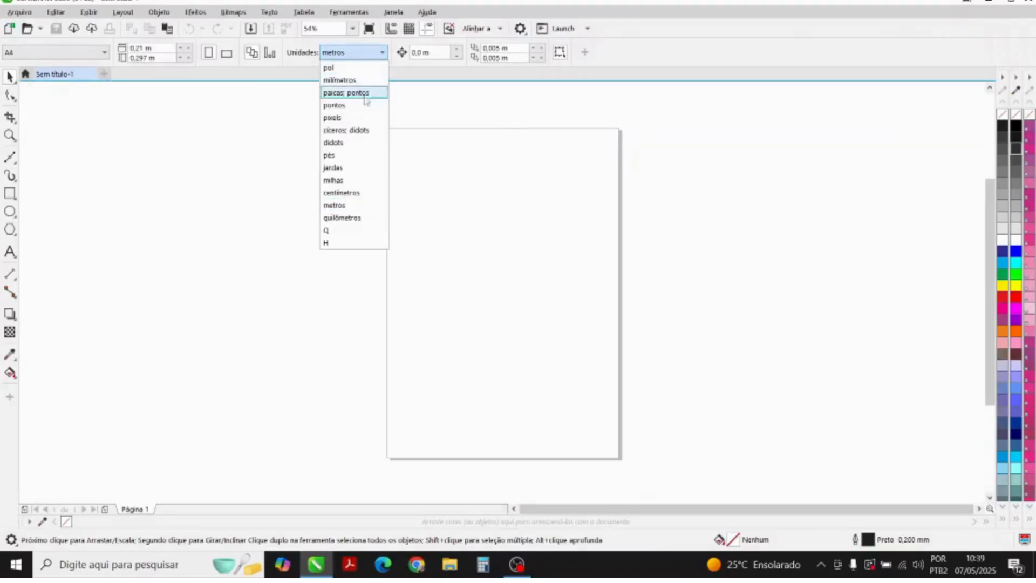
left_click(353, 192)
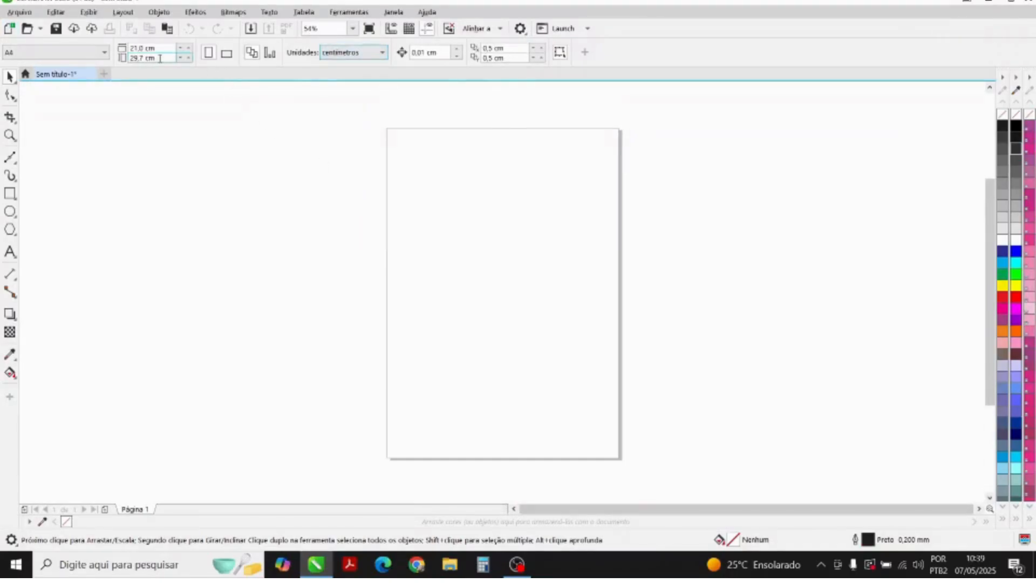
- Set the page size to 28 cm wide by 100 cm high
left_click(145, 48)
type("28")
key("Tab")
type("100")
key("Return")
scroll(430, 250, "down", 3)
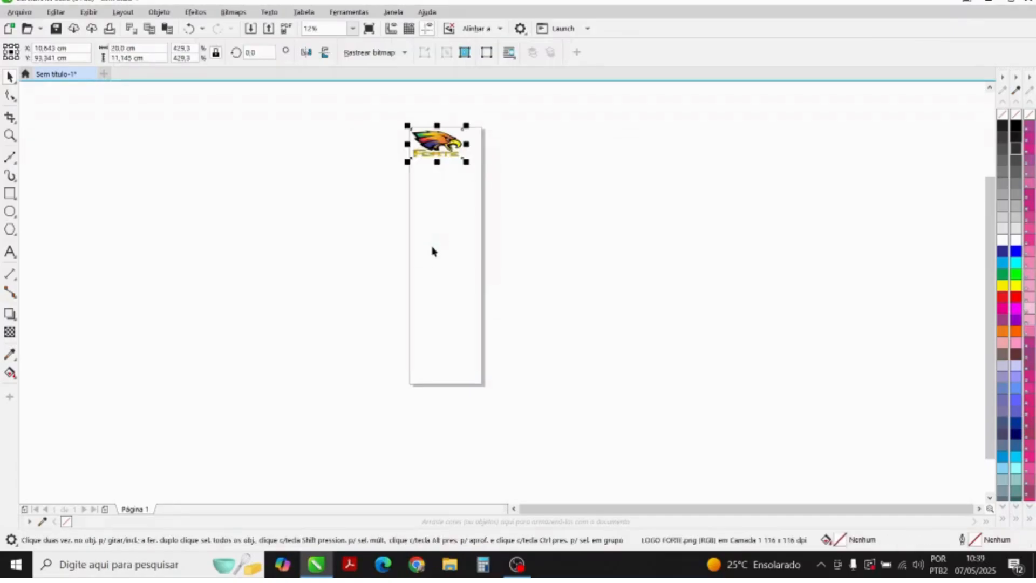
- Duplicate the Forte logo, placing the copy a little below the original on the page
scroll(430, 123, "up", 1)
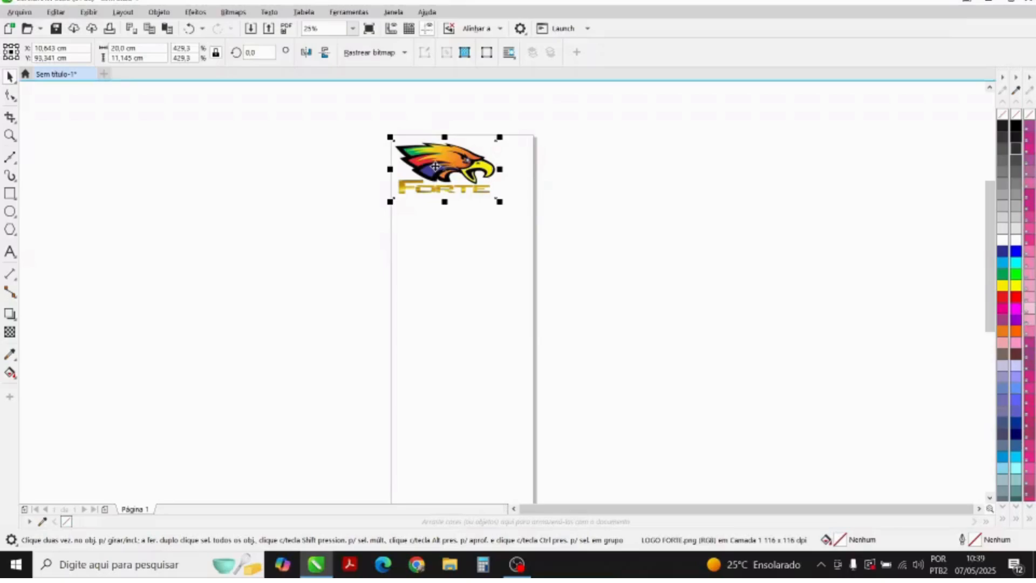
left_click(151, 48)
left_click_drag(463, 167, 469, 271)
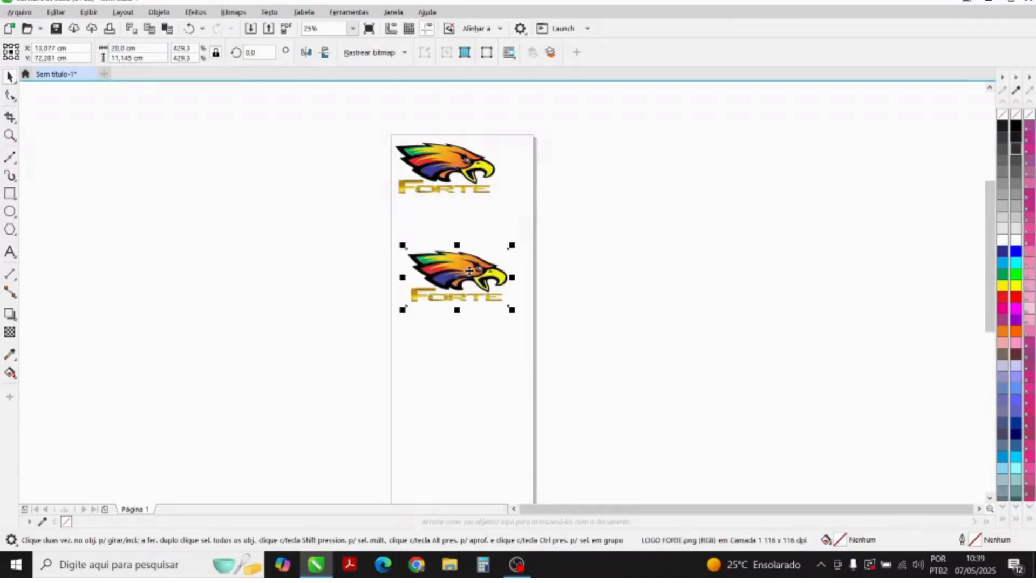
- Try setting the copied logo's width to 10 cm with its proportions unlocked, and undo the resize
left_click(152, 48)
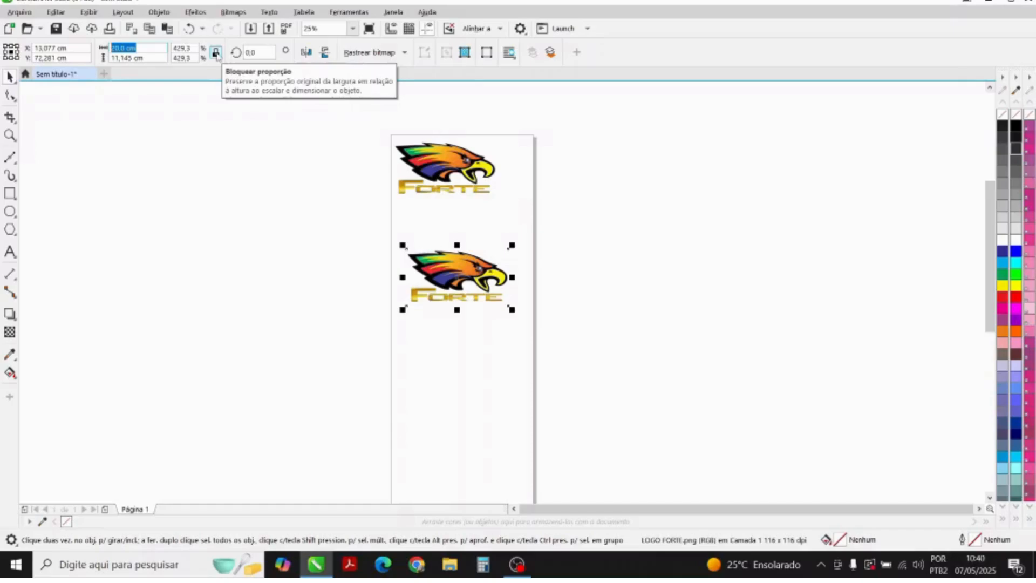
left_click(215, 54)
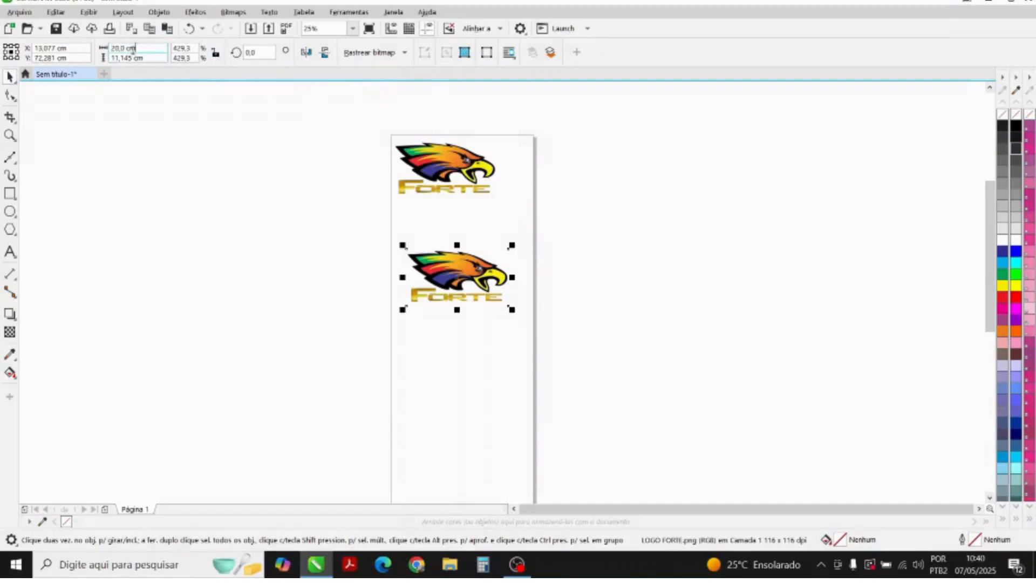
left_click(132, 49)
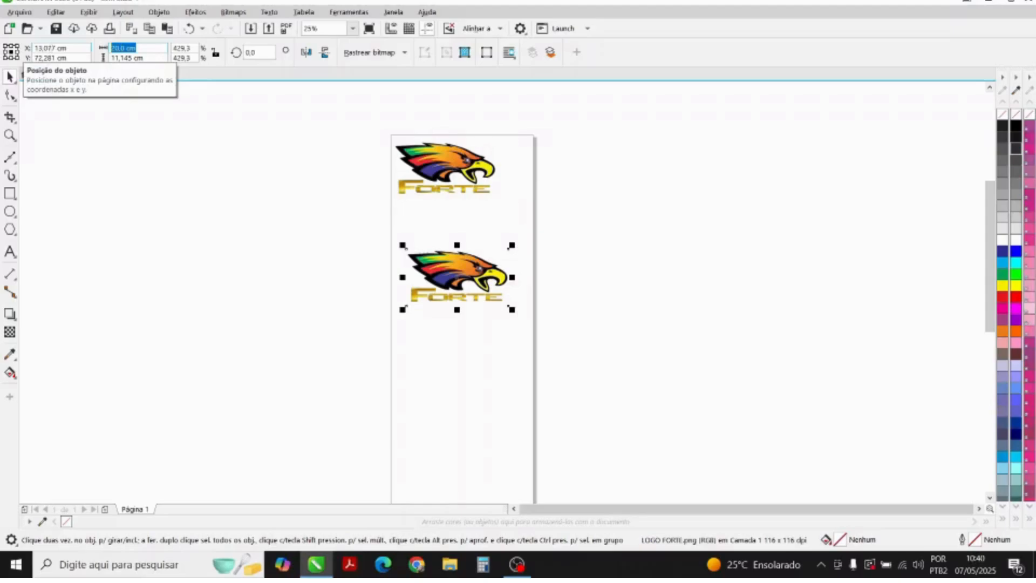
type("10")
key("Return")
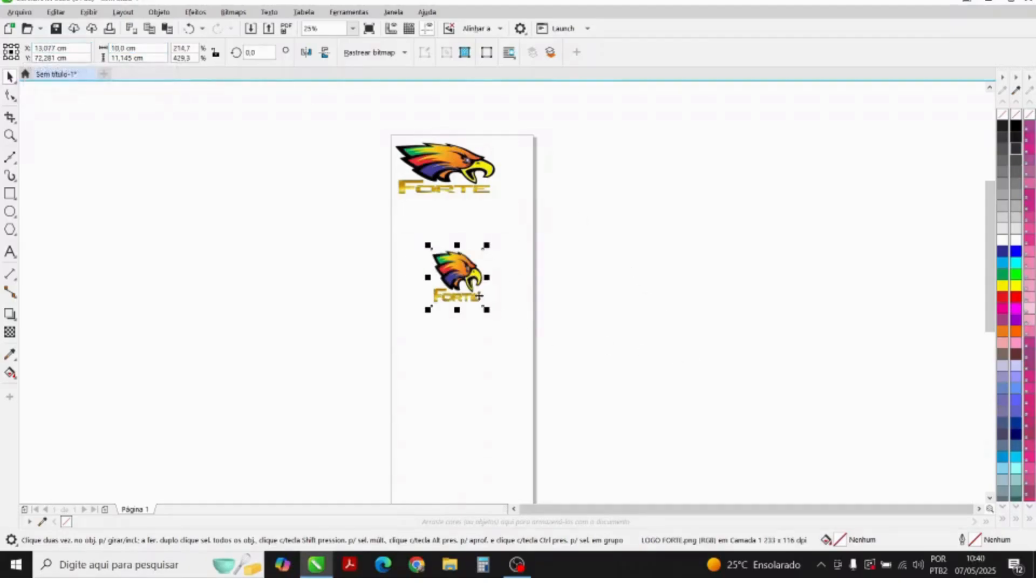
scroll(478, 295, "up", 2)
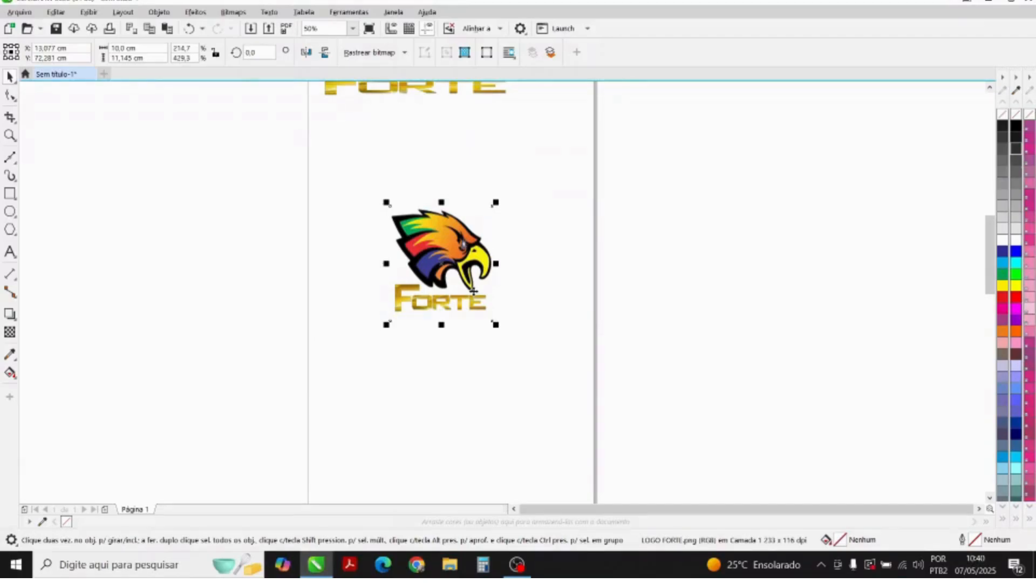
key("ctrl+z")
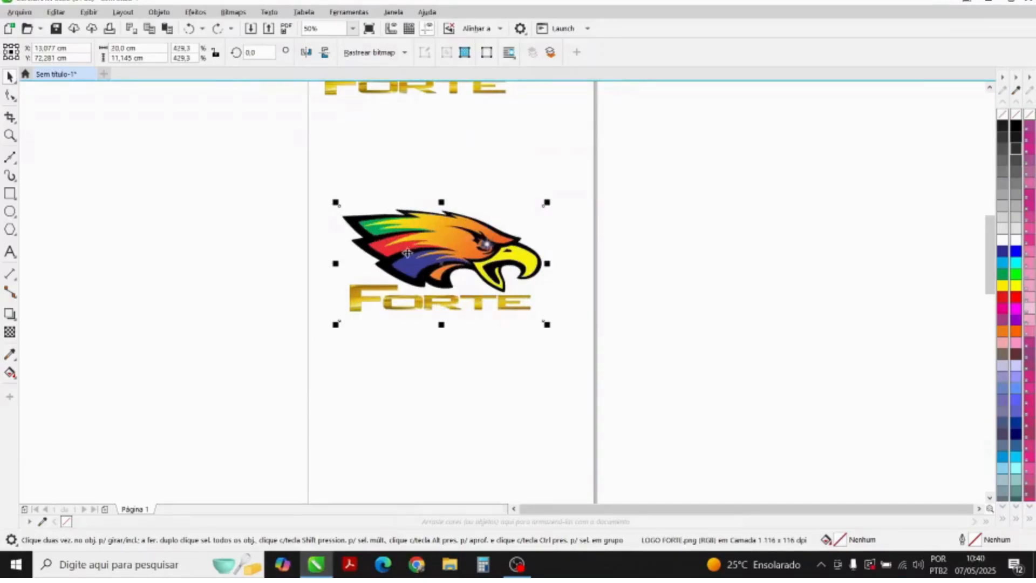
- Lock the copied logo's proportions again and set its width to 10 cm
left_click(216, 53)
left_click(160, 52)
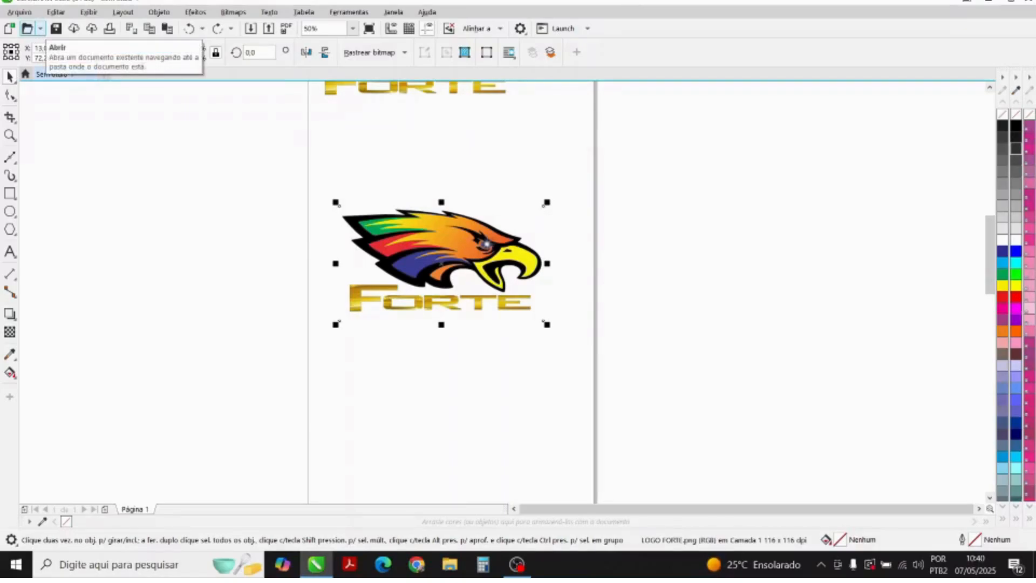
type("10")
key("Return")
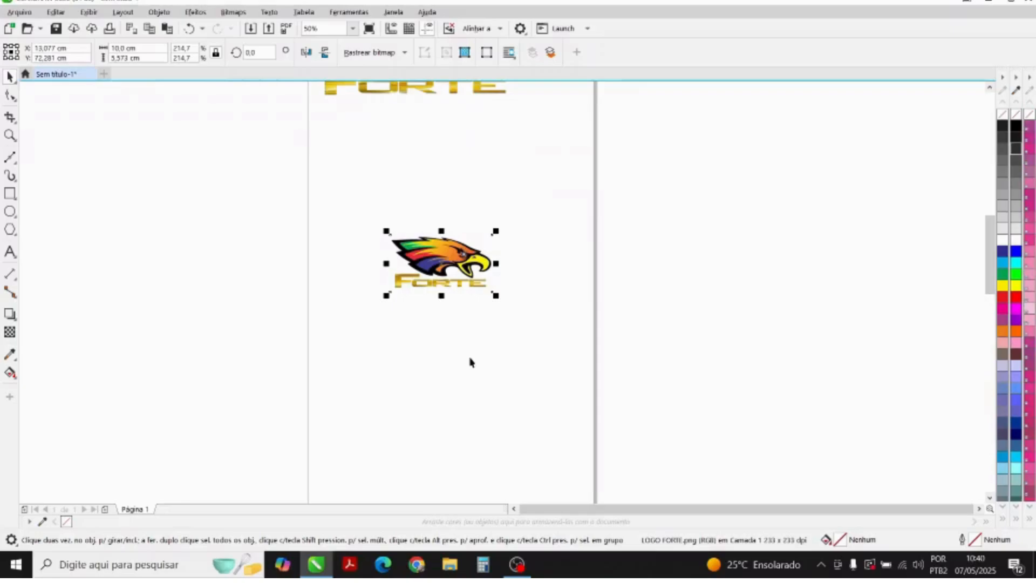
- Move the small logo up beside the beak of the large logo, near the page's upper edge
scroll(471, 362, "down", 2)
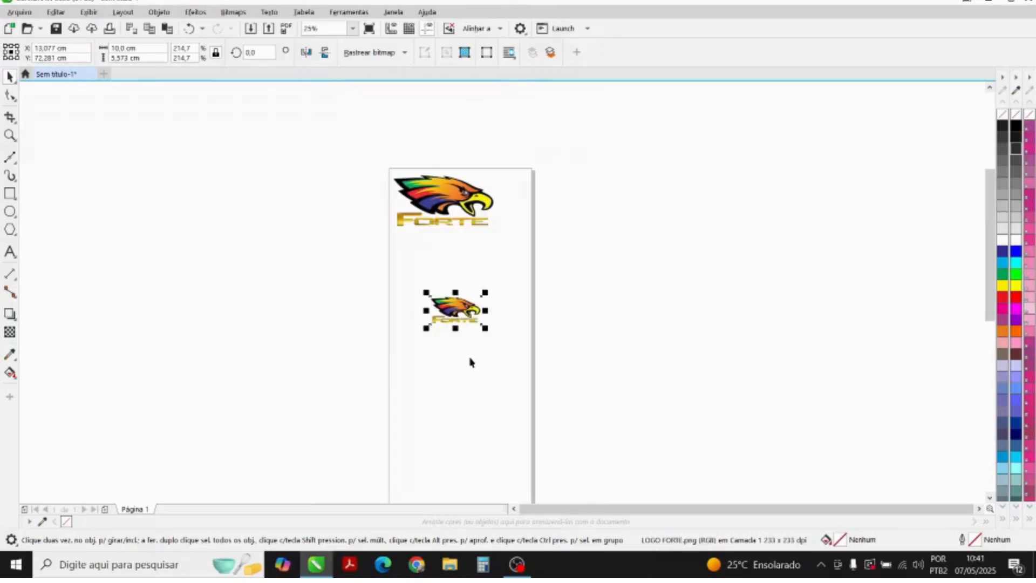
left_click(433, 185)
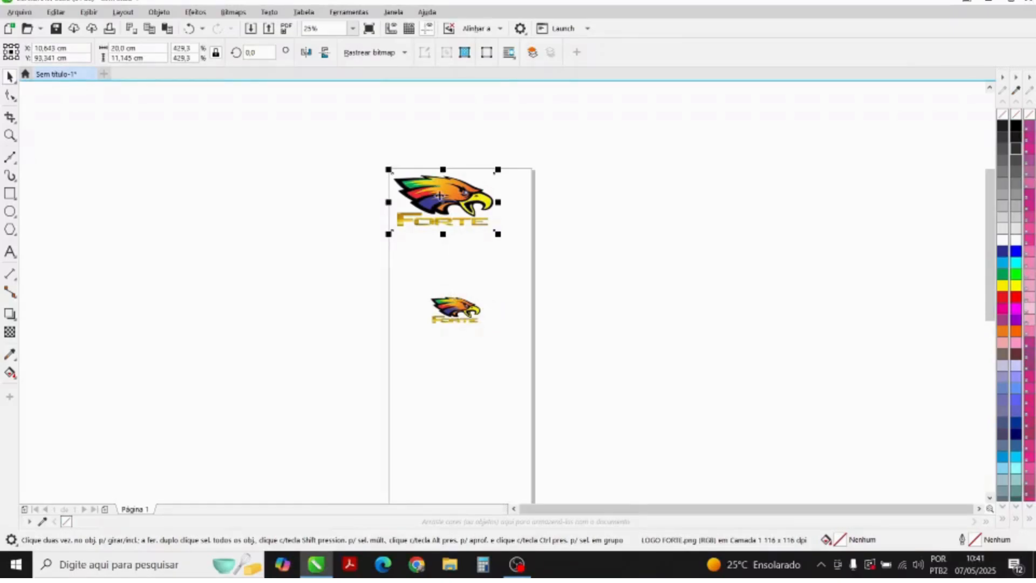
left_click(450, 324)
left_click_drag(510, 209, 517, 193)
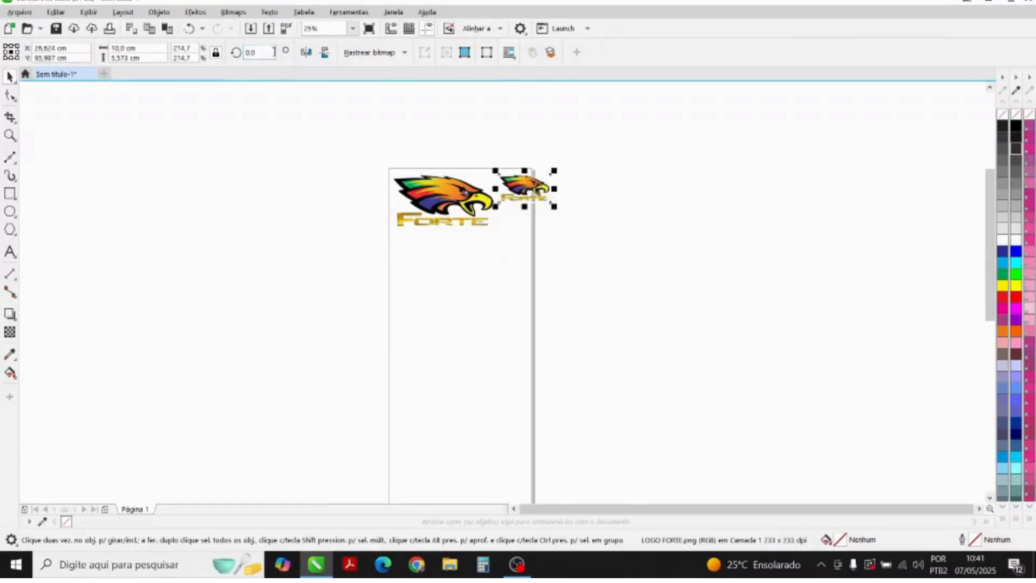
- Rotate the small logo 90 degrees and fit it into the gap between the large logo and the page edge
left_click(257, 52)
type("90")
key("Return")
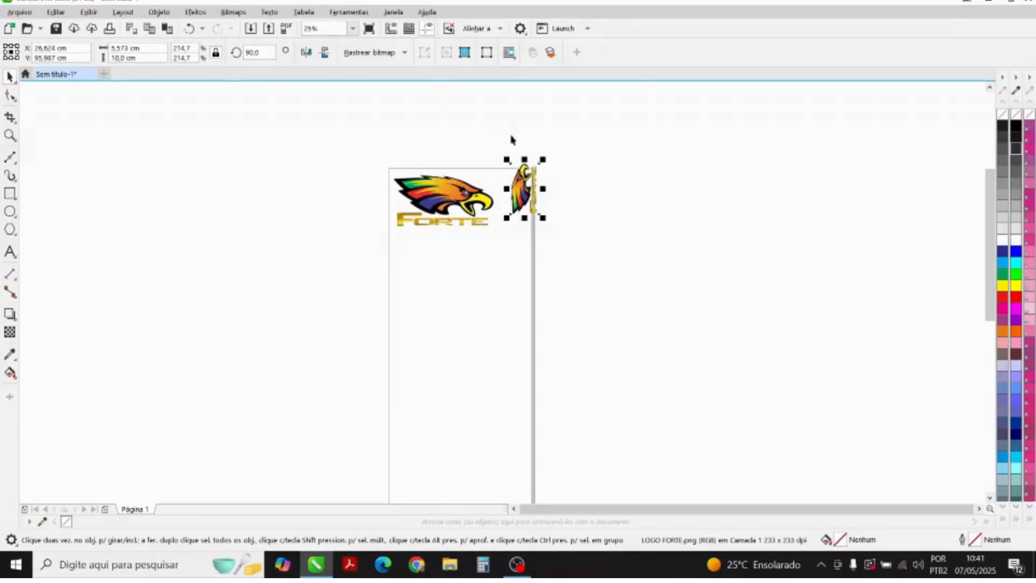
scroll(518, 181, "up", 4)
left_click_drag(474, 240, 474, 234)
scroll(473, 234, "down", 2)
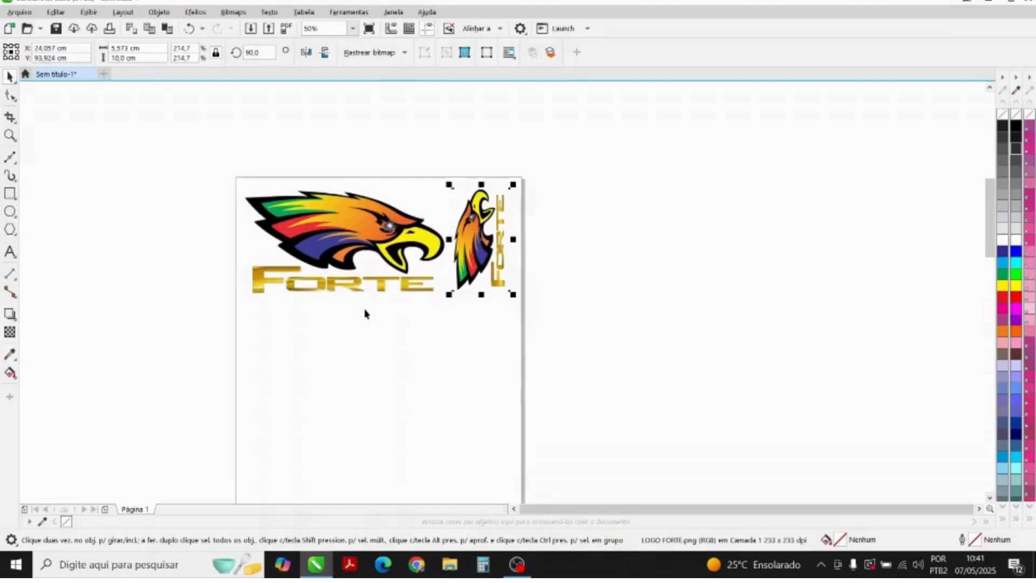
- Draw a rectangle about 36 by 60 cm in the empty area beside the page
scroll(381, 218, "down", 5)
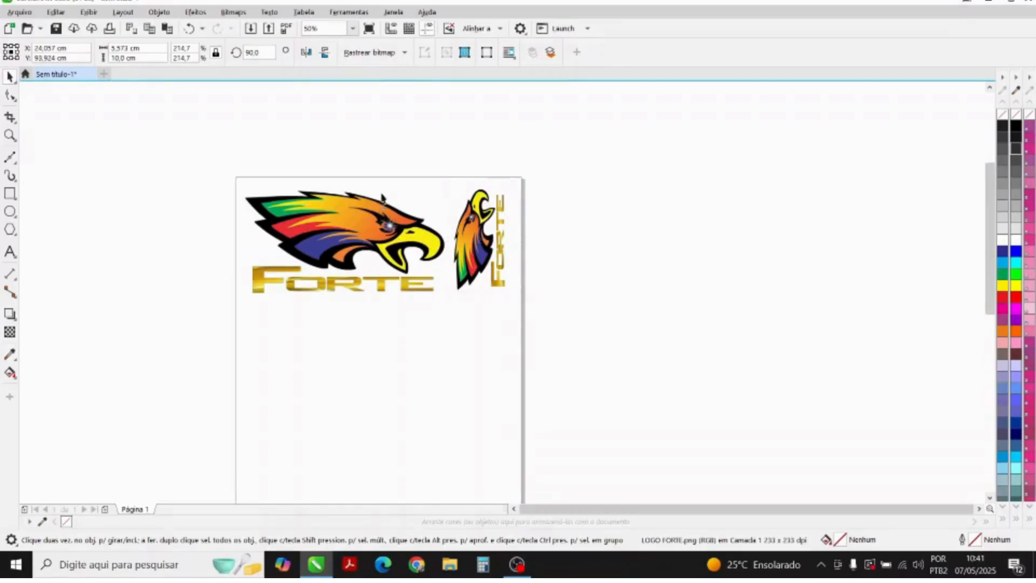
left_click(10, 194)
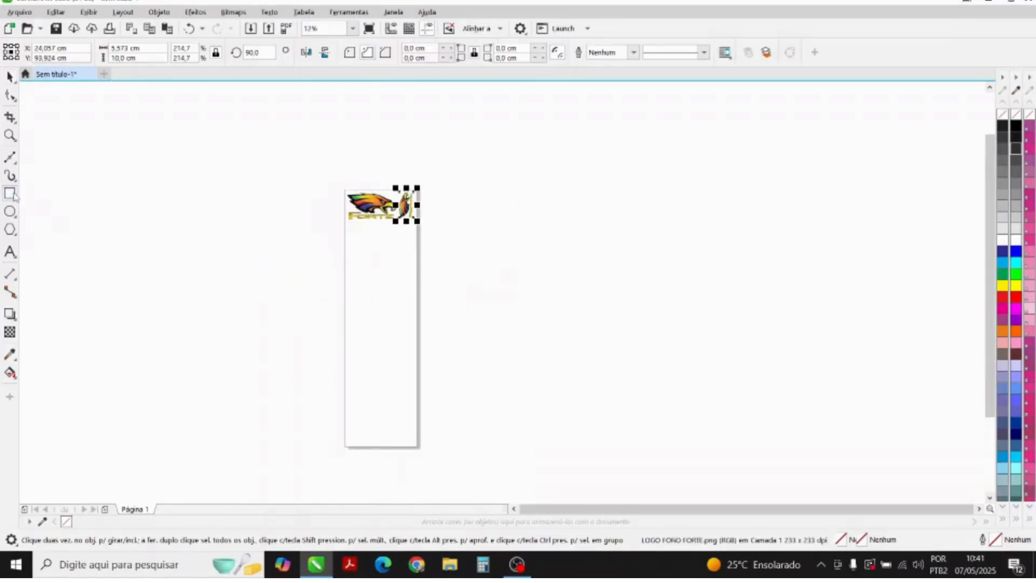
left_click_drag(195, 187, 287, 342)
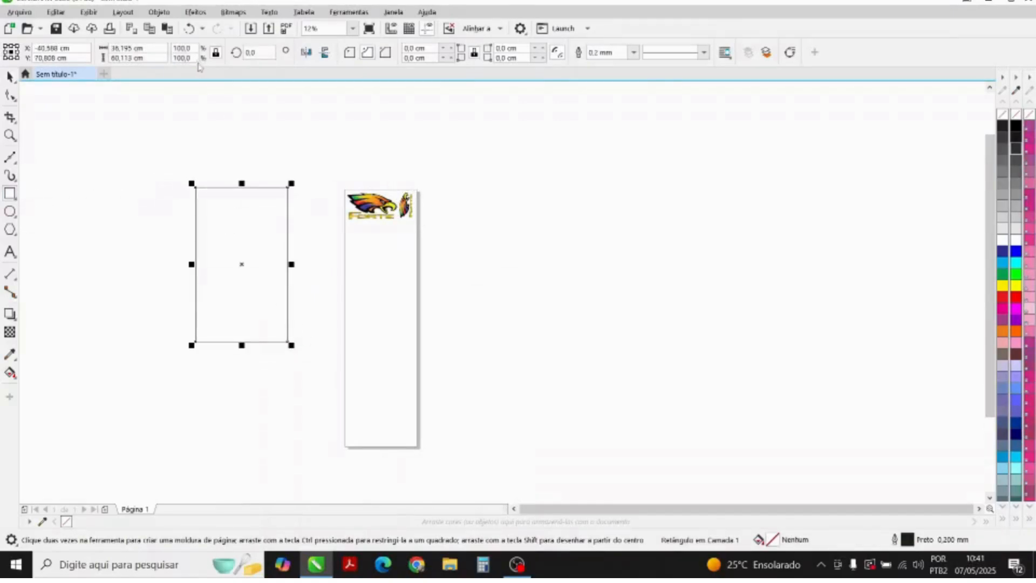
- Unlock the rectangle's proportions and set its size to 28 cm wide by 100 cm high
left_click(159, 48)
key("Tab")
type("100")
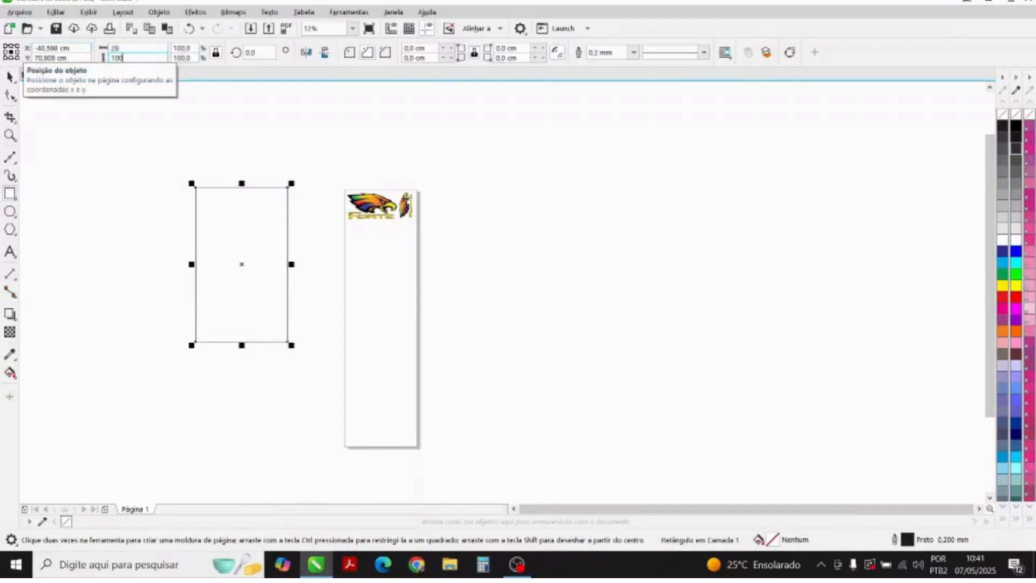
key("Return")
left_click(215, 53)
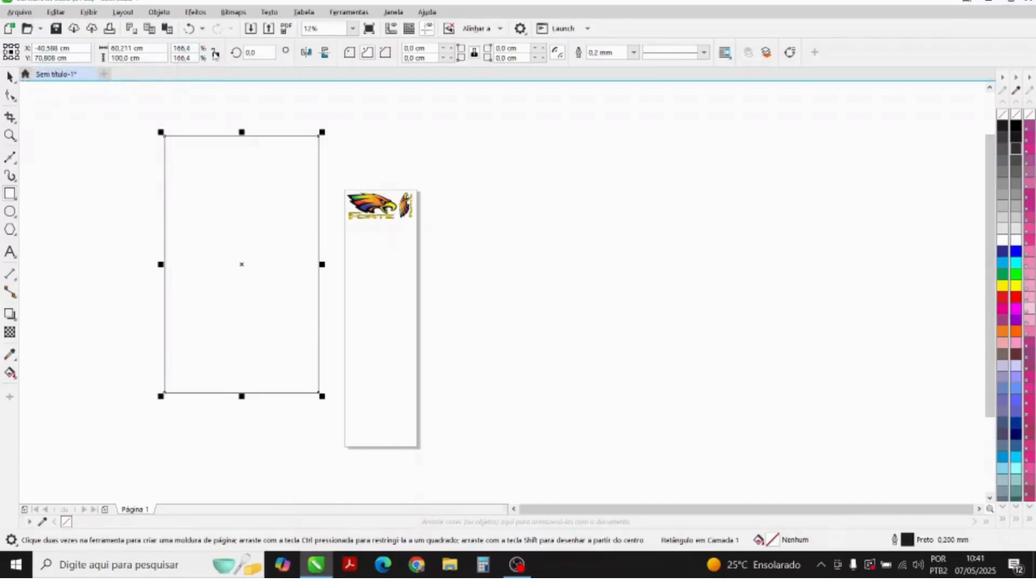
left_click(149, 49)
type("28")
key("Return")
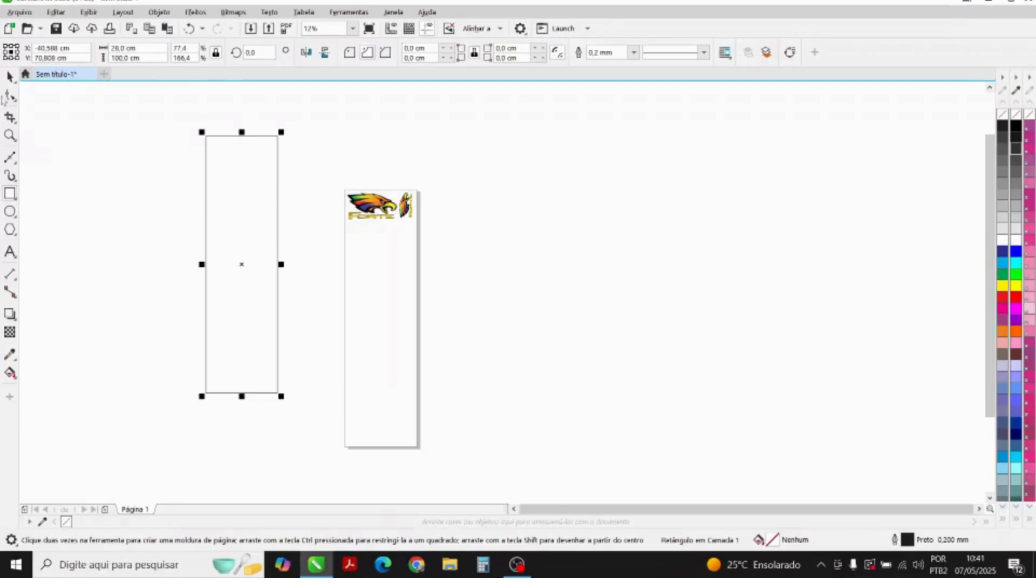
- Fill the rectangle with dark grey #333333
key("space")
left_click(234, 234)
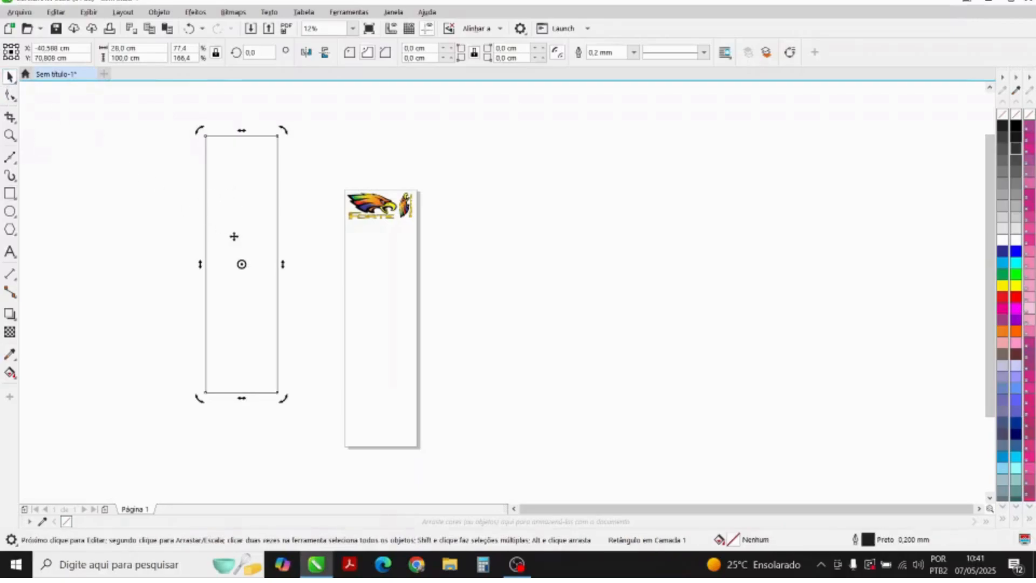
left_click(1016, 299)
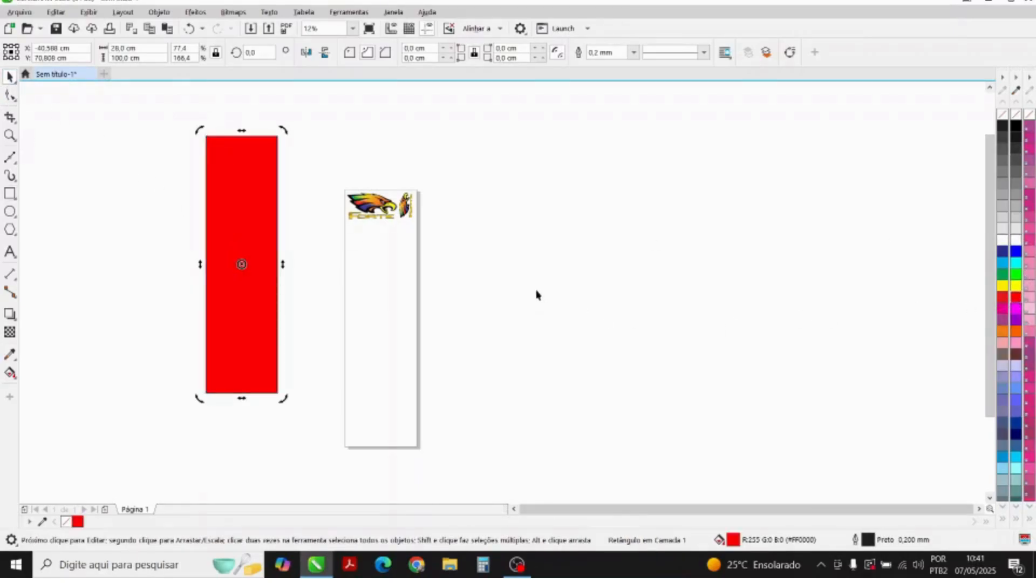
left_click(1016, 155)
- Centre the dark rectangle on the page and send it behind the logos
key("p")
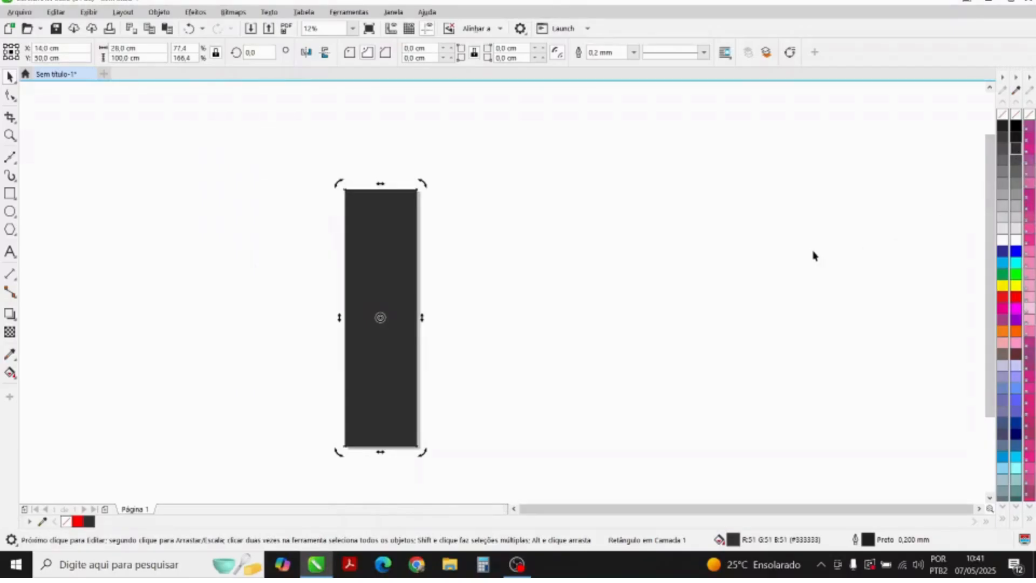
key("shift+Page_Down")
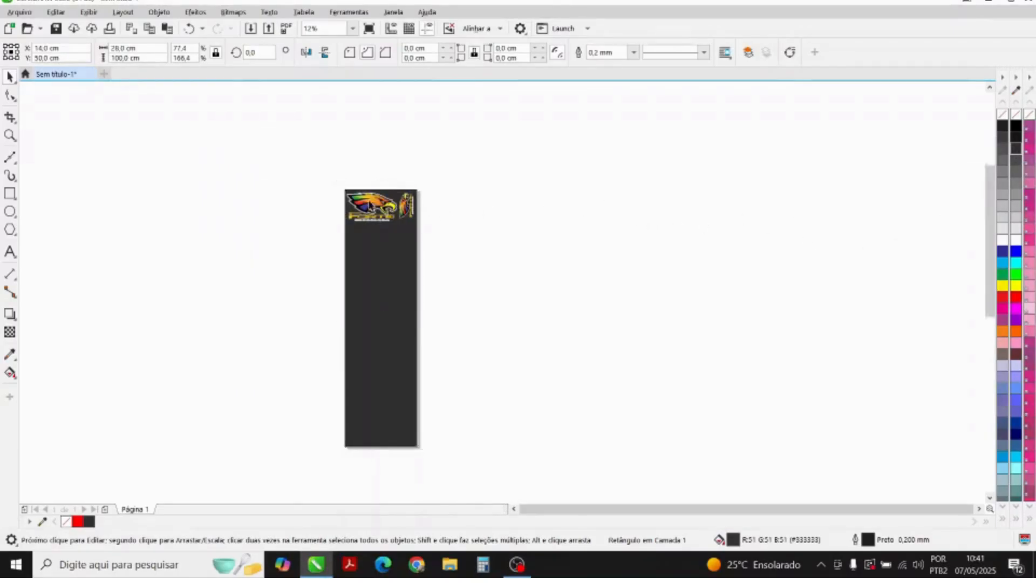
scroll(371, 206, "up", 5)
scroll(481, 220, "up", 2)
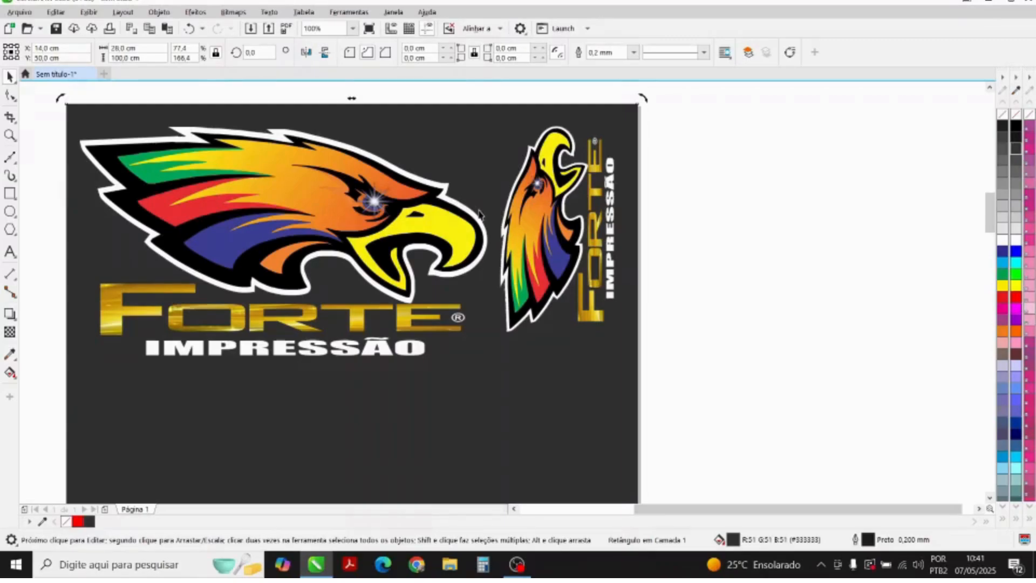
- Select both logos and duplicate them straight down, about 12 cm below the originals, as a second row
scroll(480, 215, "down", 2)
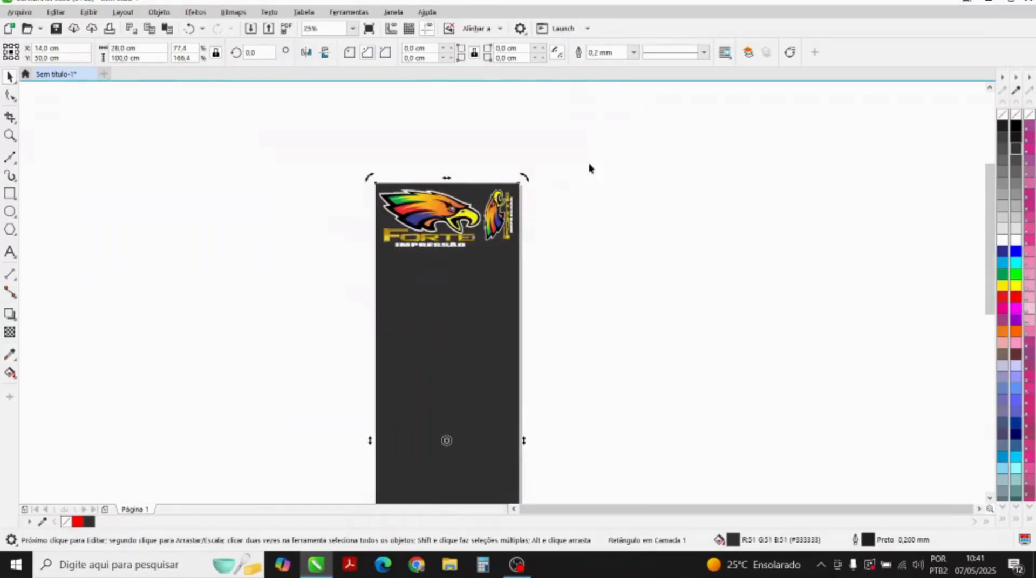
left_click_drag(602, 146, 334, 249)
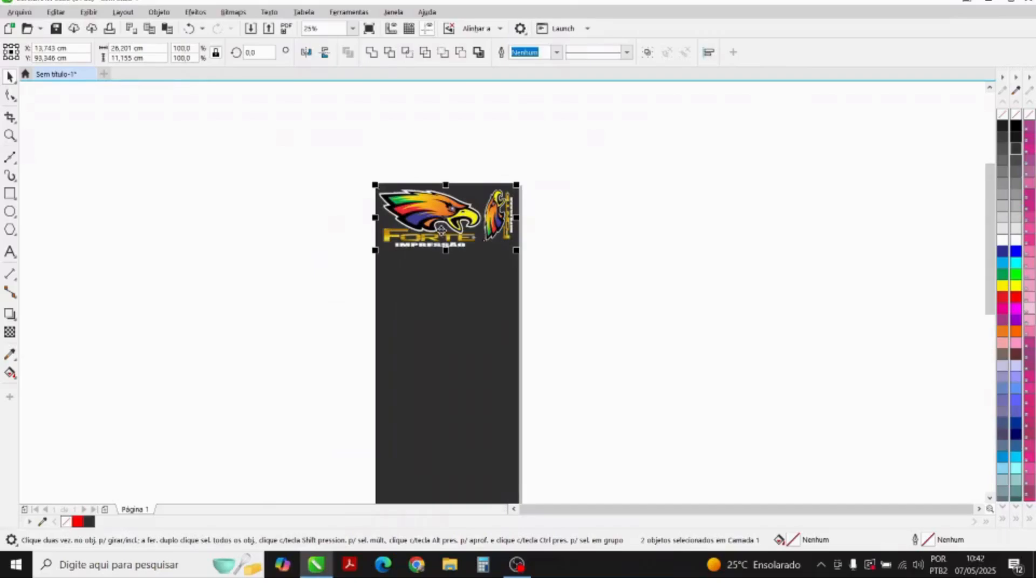
left_click_drag(605, 181, 276, 305)
left_click_drag(437, 217, 437, 280)
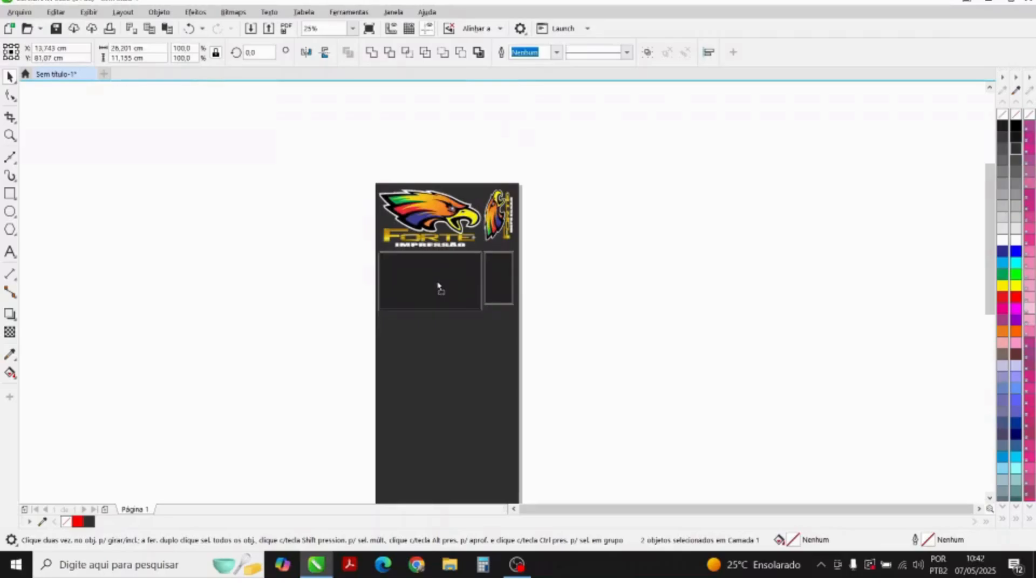
- Repeat the logo row duplication six more times at the same spacing down to the page's lower edge
scroll(437, 281, "down", 5)
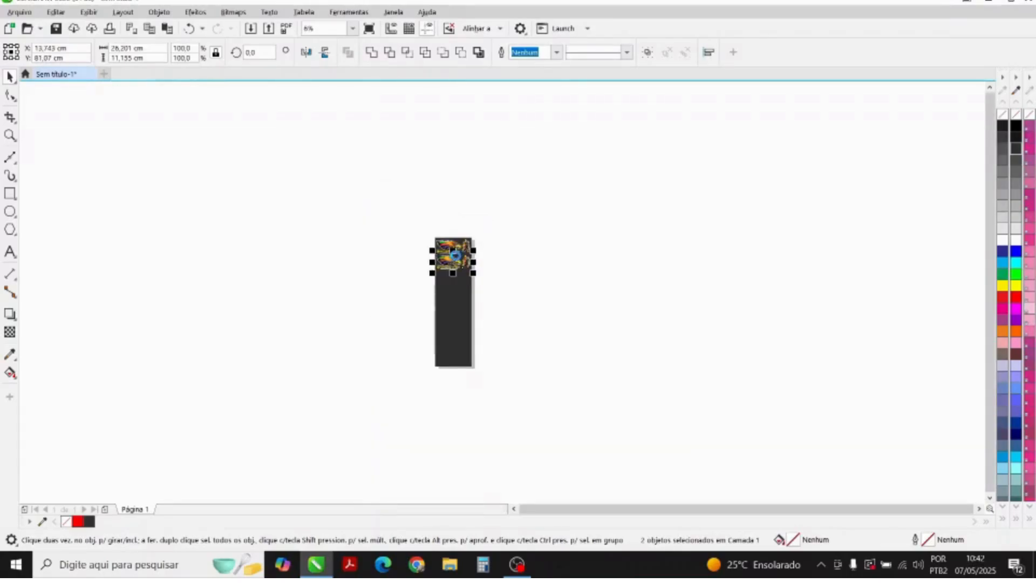
key("ctrl+r")
key("ctrl+r")
key("ctrl+r")
key("ctrl+r")
key("ctrl+r")
key("ctrl+r")
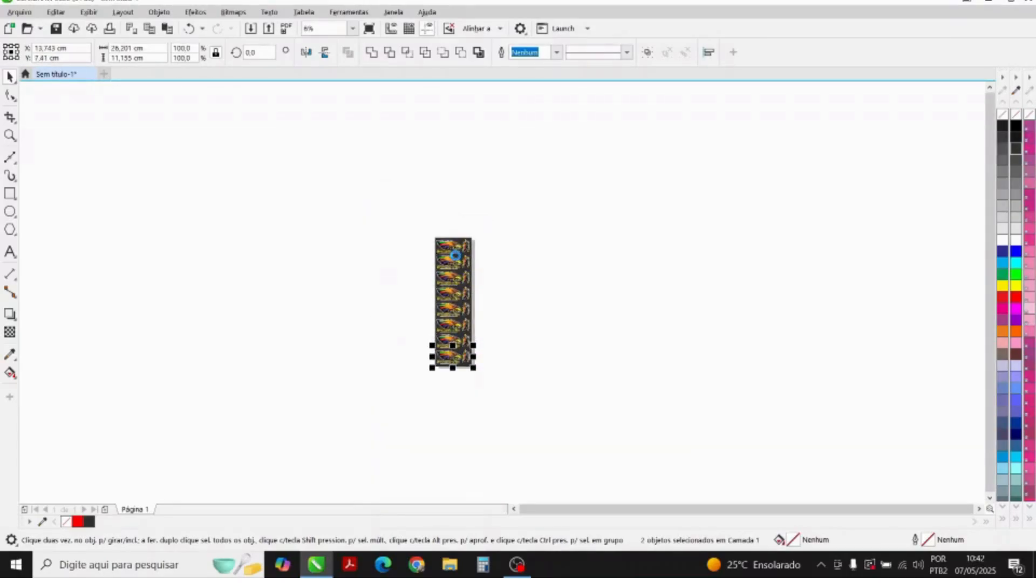
- Select the dark grey background rectangle, pull it out from behind the logos and delete it
scroll(457, 359, "up", 7)
scroll(483, 451, "down", 5)
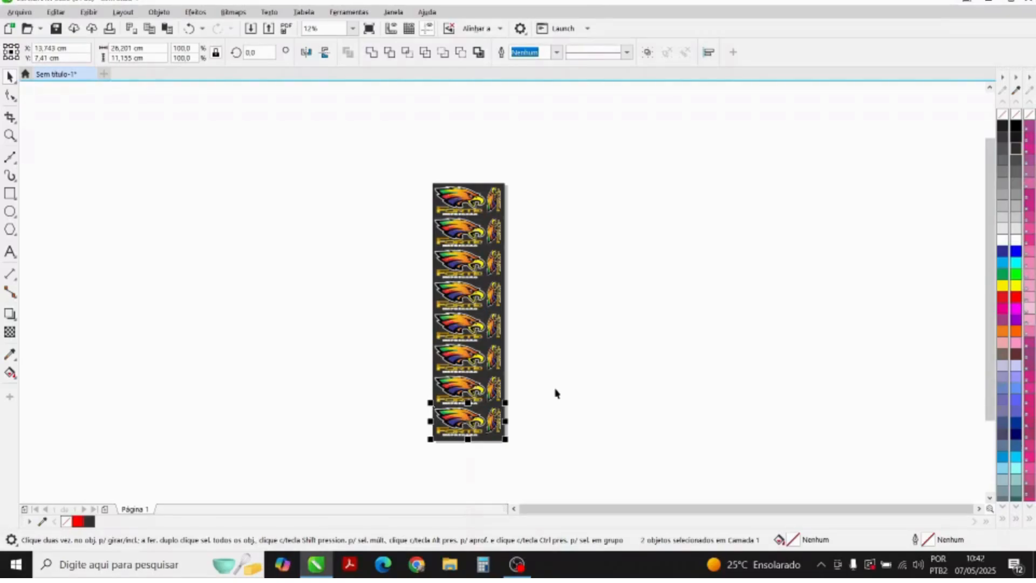
key("Tab")
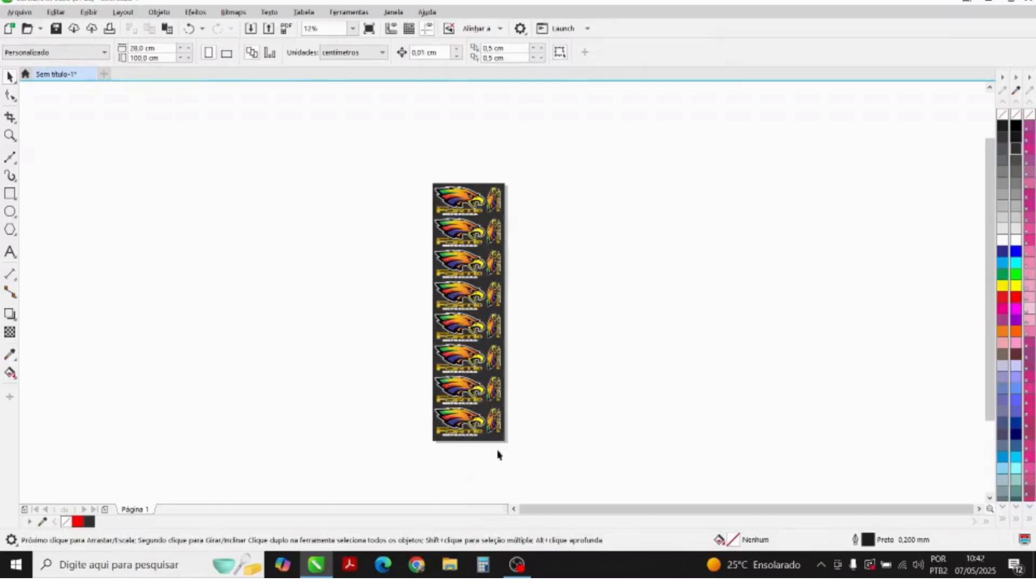
left_click_drag(494, 442, 667, 437)
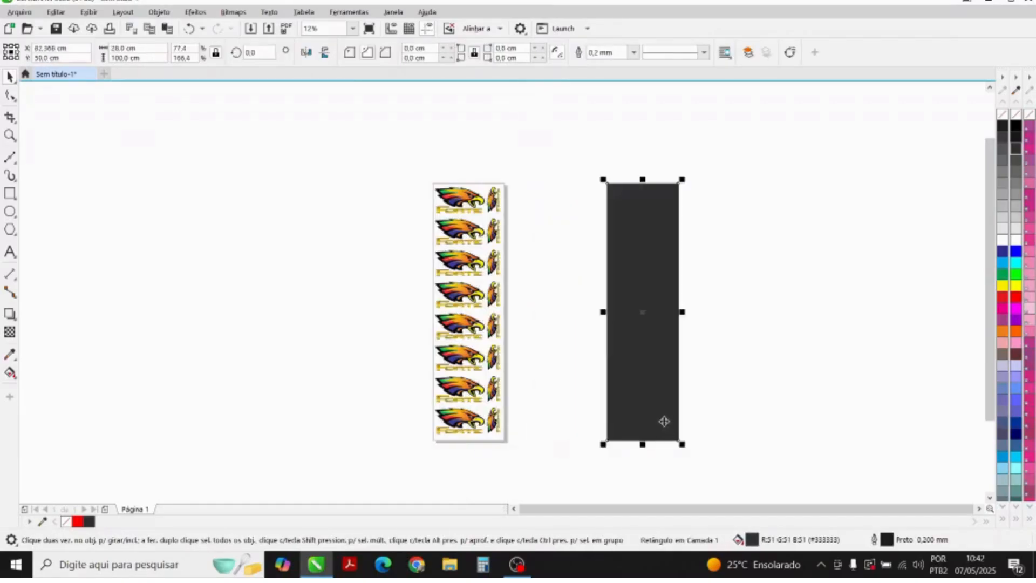
key("Delete")
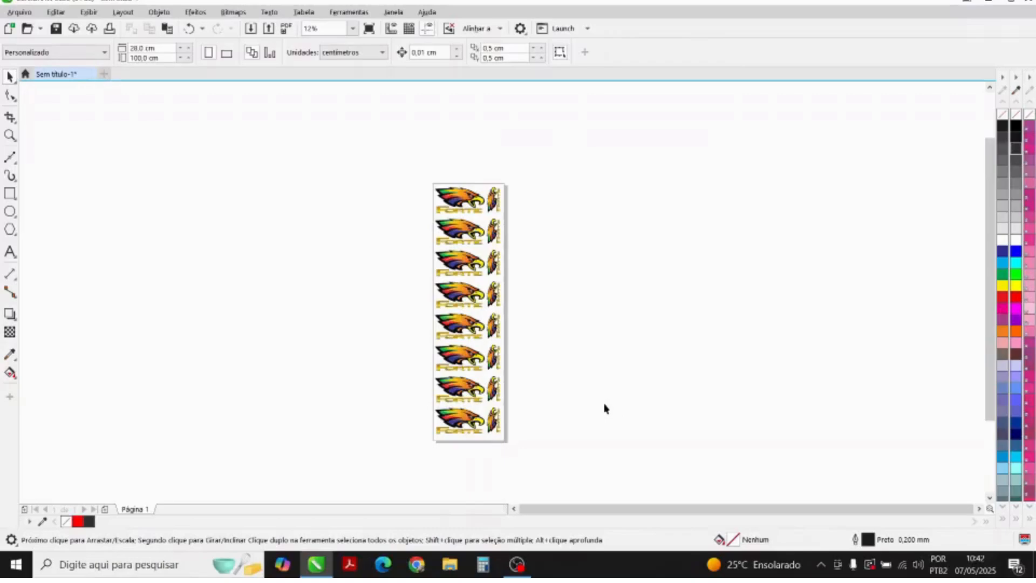
- Select all the logo copies on the page, group them into one object and check the group's width and height
left_click_drag(389, 152, 583, 482)
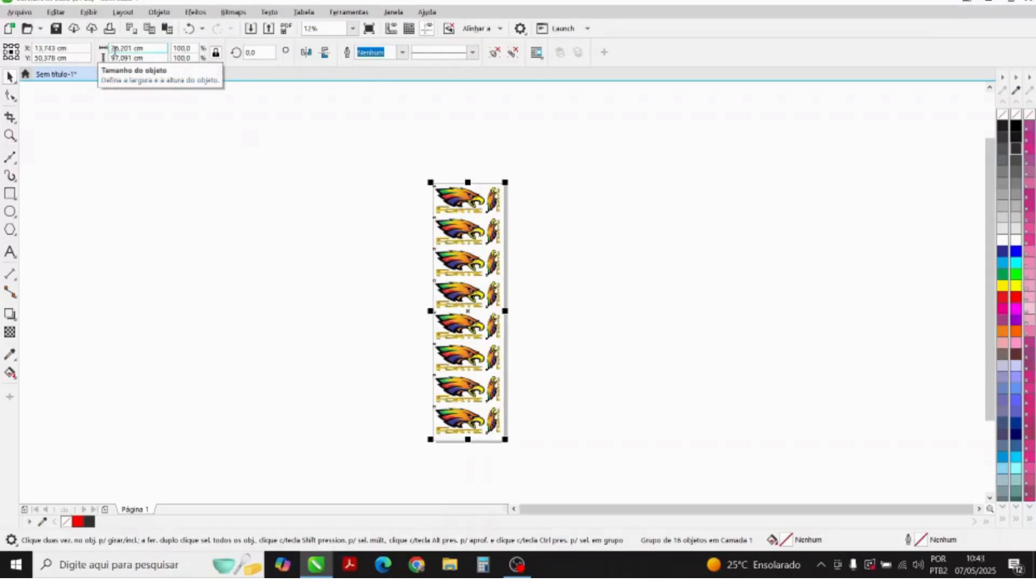
left_click_drag(114, 50, 126, 58)
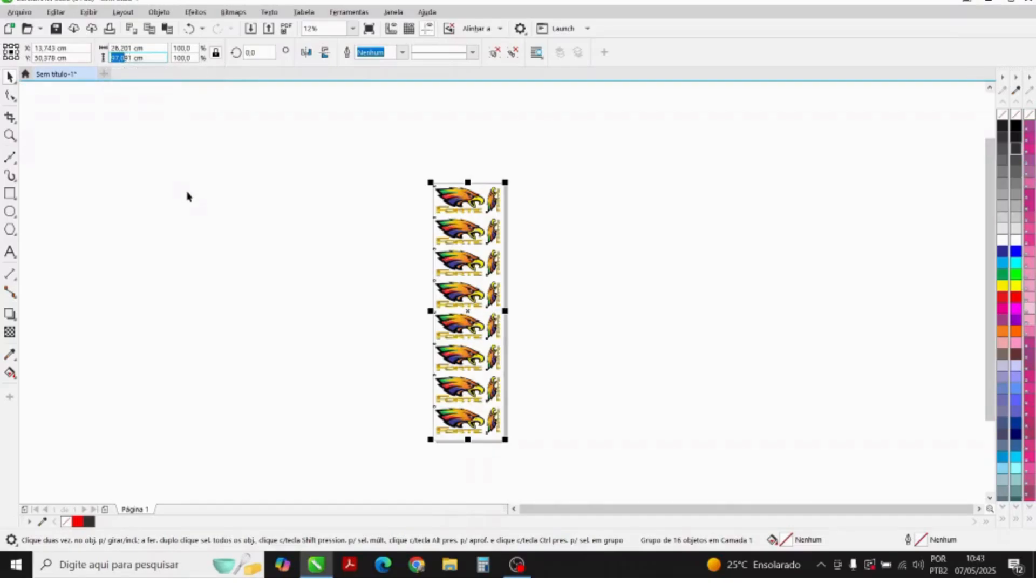
left_click(219, 199)
left_click(438, 246)
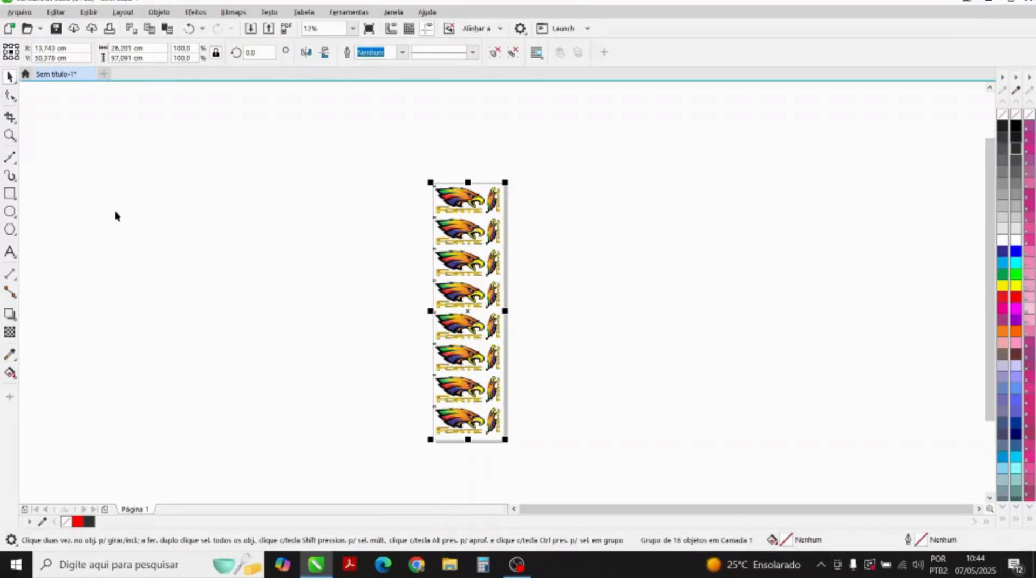
- Start exporting the selected logo group to the Área de Trabalho folder and delete the old file 1X FORTE CAMISA 26,1 X 94,6 there
left_click(24, 15)
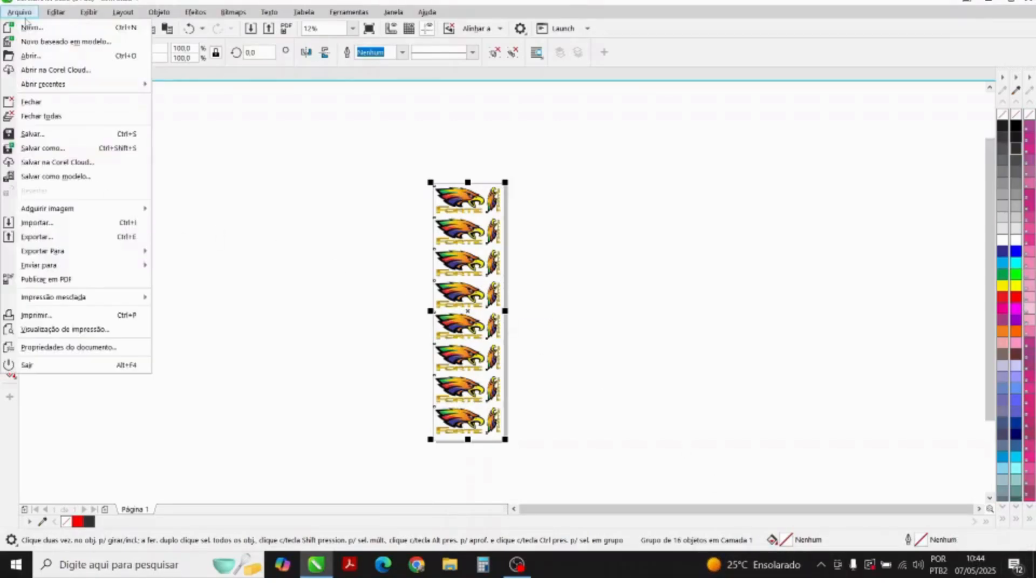
left_click(39, 237)
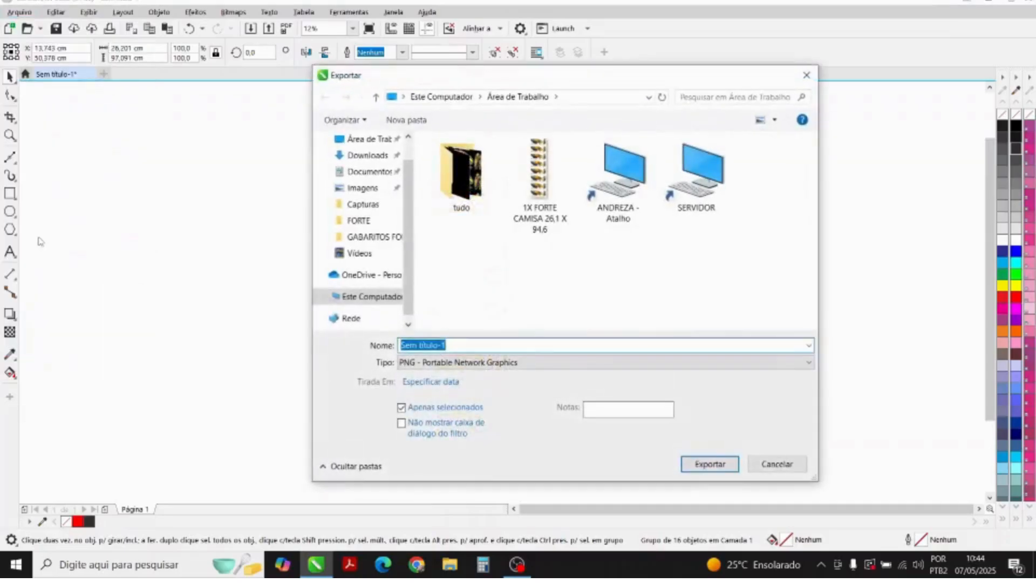
left_click(367, 138)
left_click(540, 215)
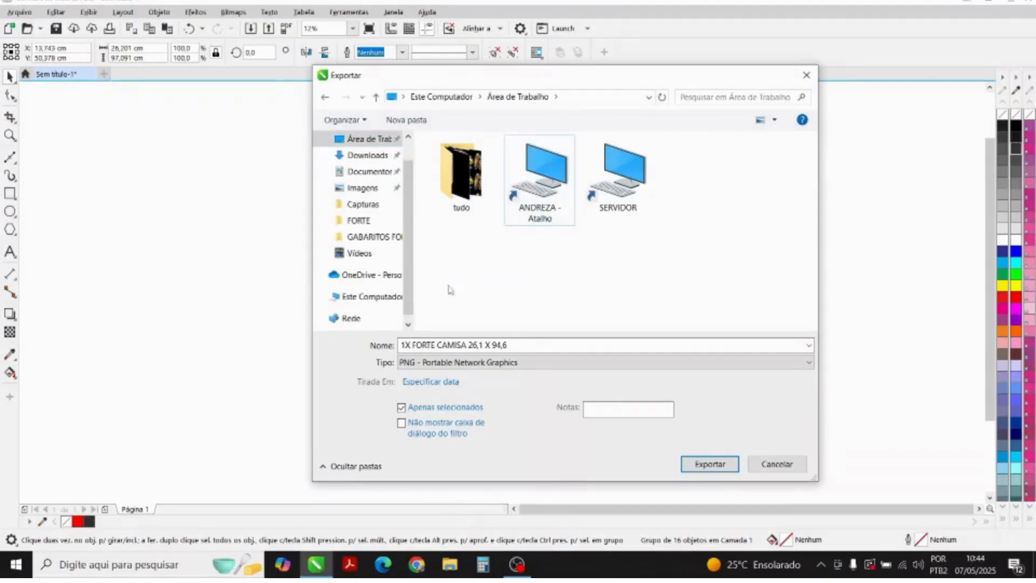
- Name the export file "1x dtf têxtil 26,2 x 97,0", keep the PNG format and continue to the PNG export settings
left_click(521, 347)
key("BackSpace")
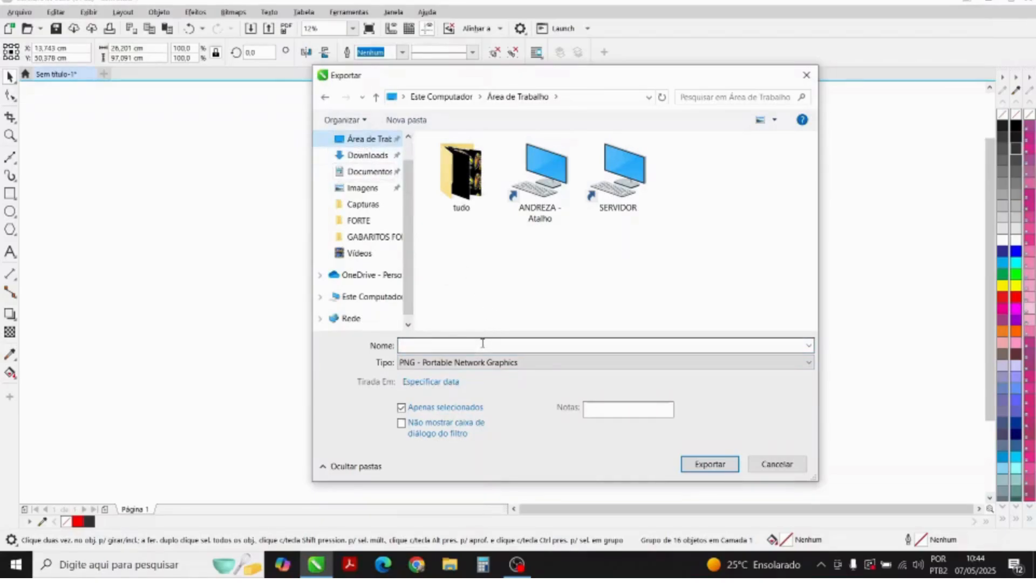
left_click(419, 368)
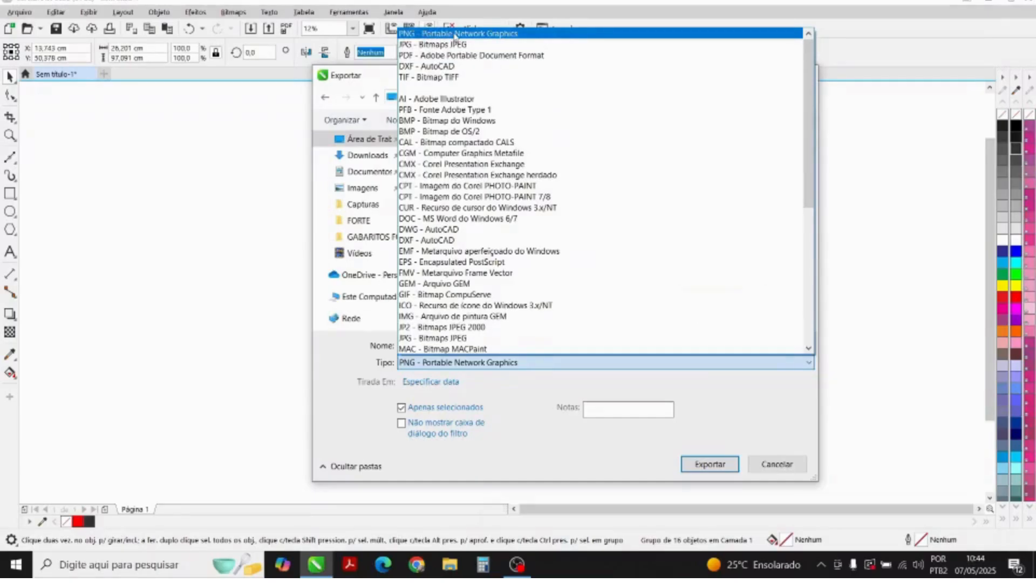
left_click(416, 34)
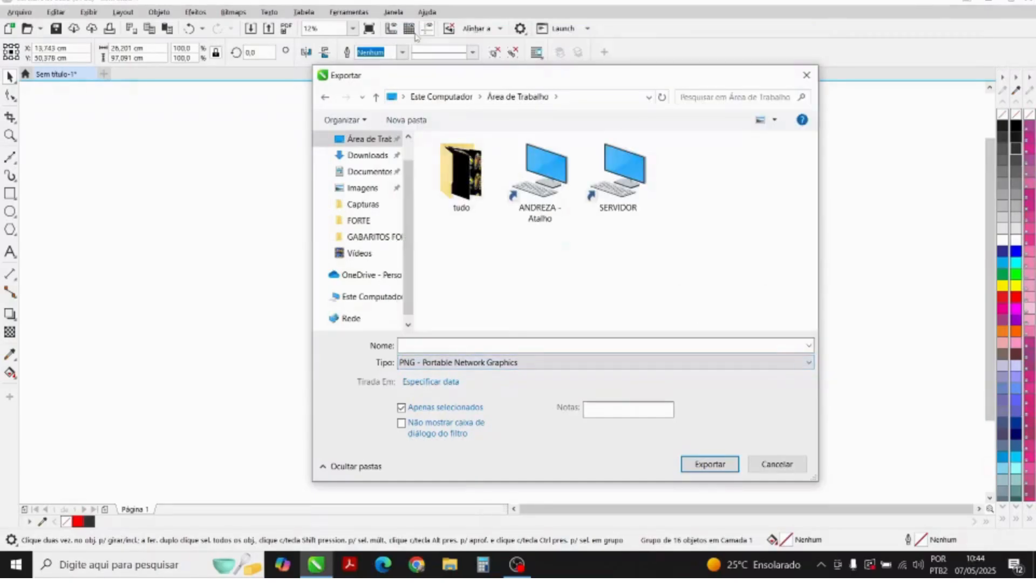
left_click(460, 345)
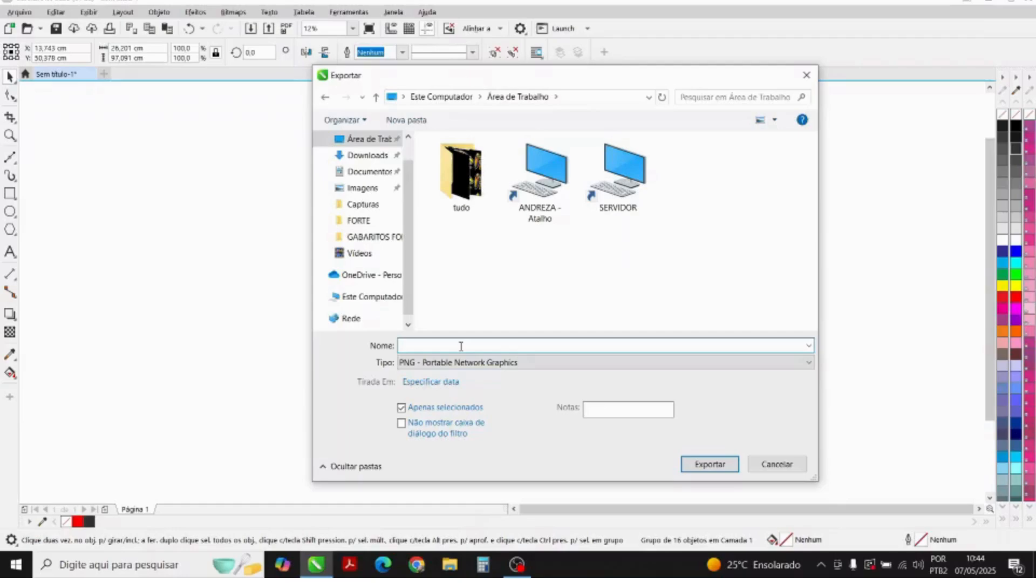
type("1x dtf têxtil 26,0")
key("BackSpace")
type("2 x 97,0")
key("Return")
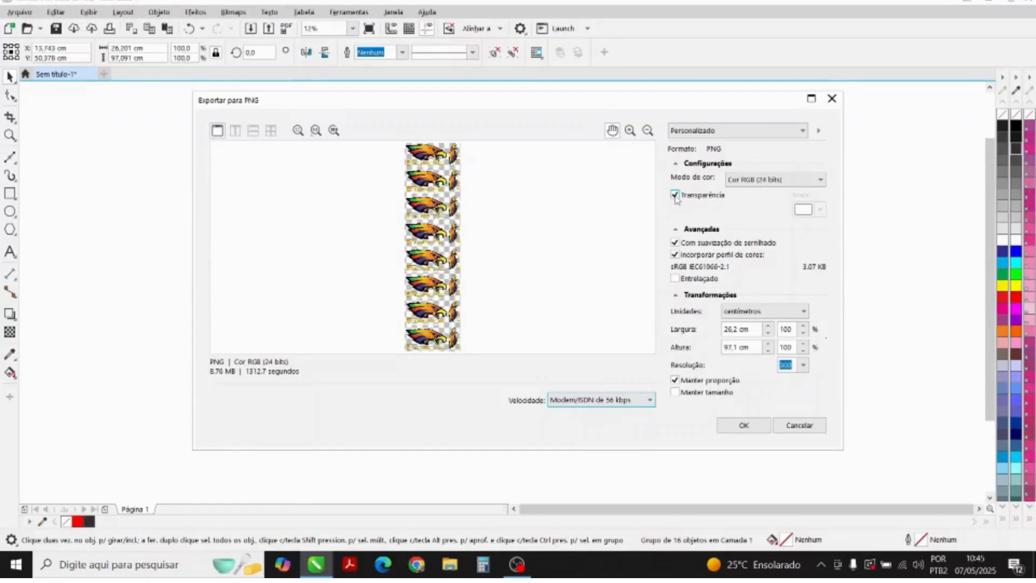
- Compare the export preview without and with transparency, and check the output width and height
left_click(675, 196)
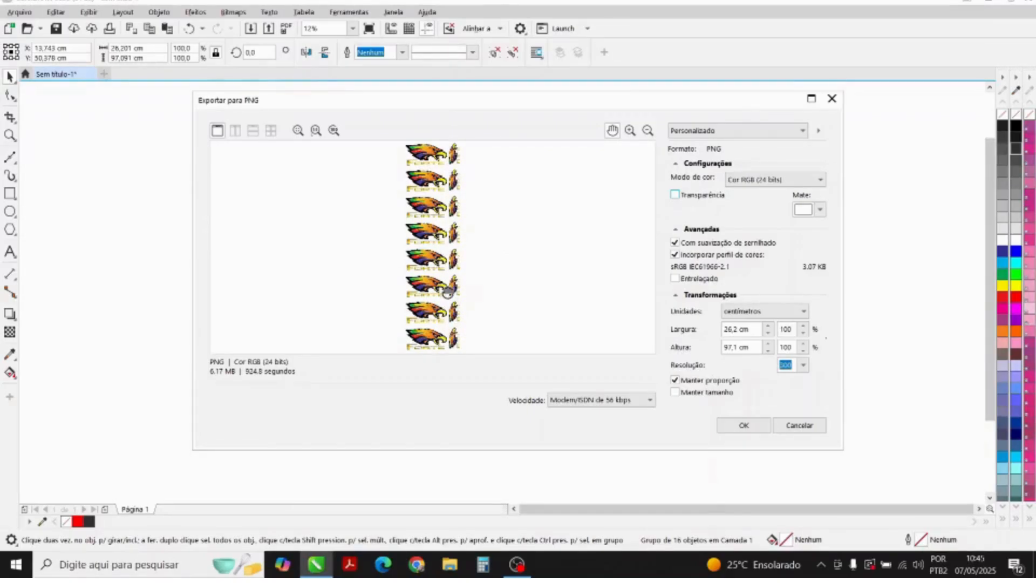
left_click(674, 195)
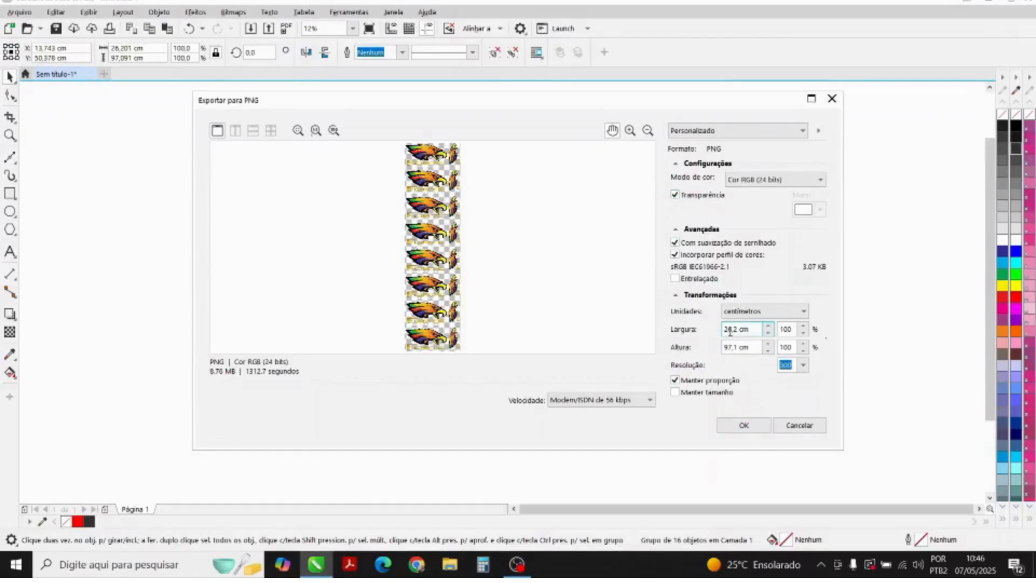
left_click_drag(725, 329, 751, 330)
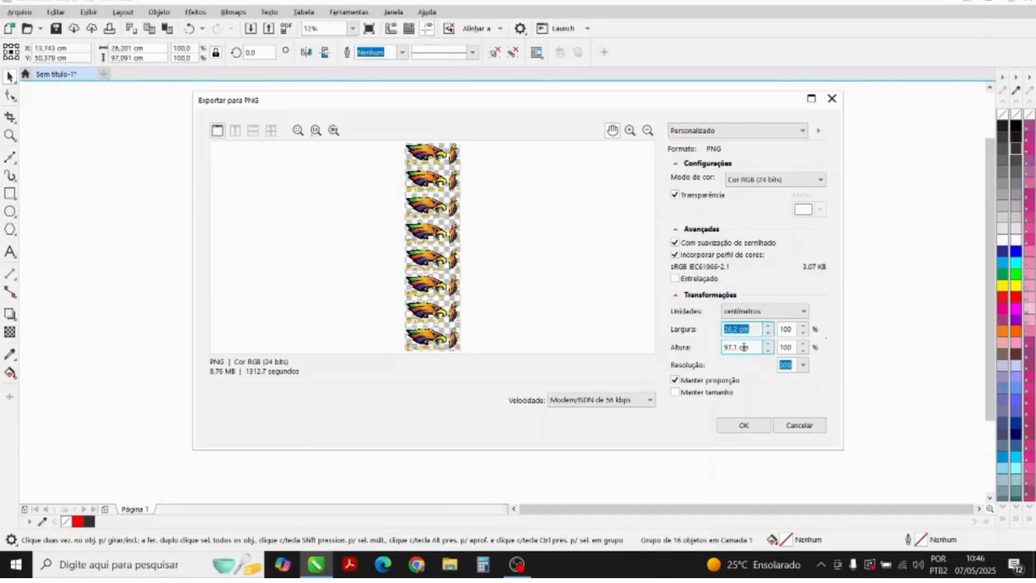
left_click_drag(751, 349, 719, 349)
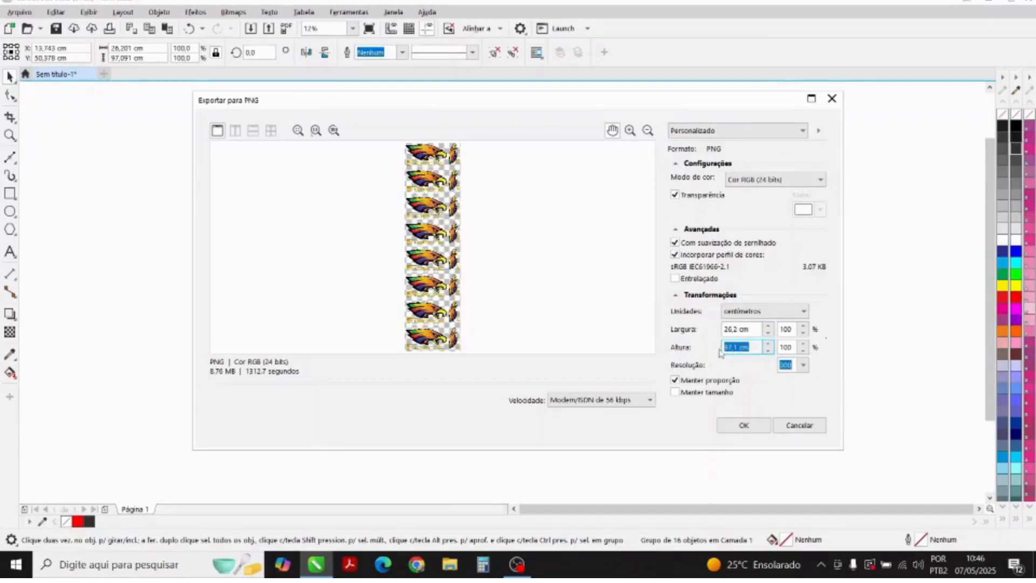
- Try reducing the export scale to 30 % with the proportions kept
left_click(749, 331)
left_click(790, 331)
key("BackSpace")
key("BackSpace")
key("BackSpace")
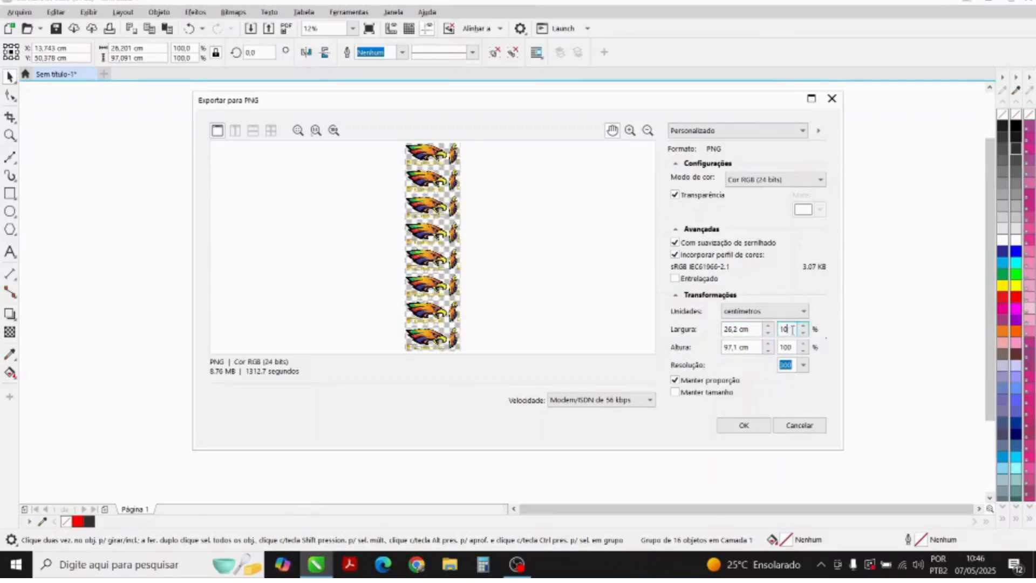
type("30")
key("Tab")
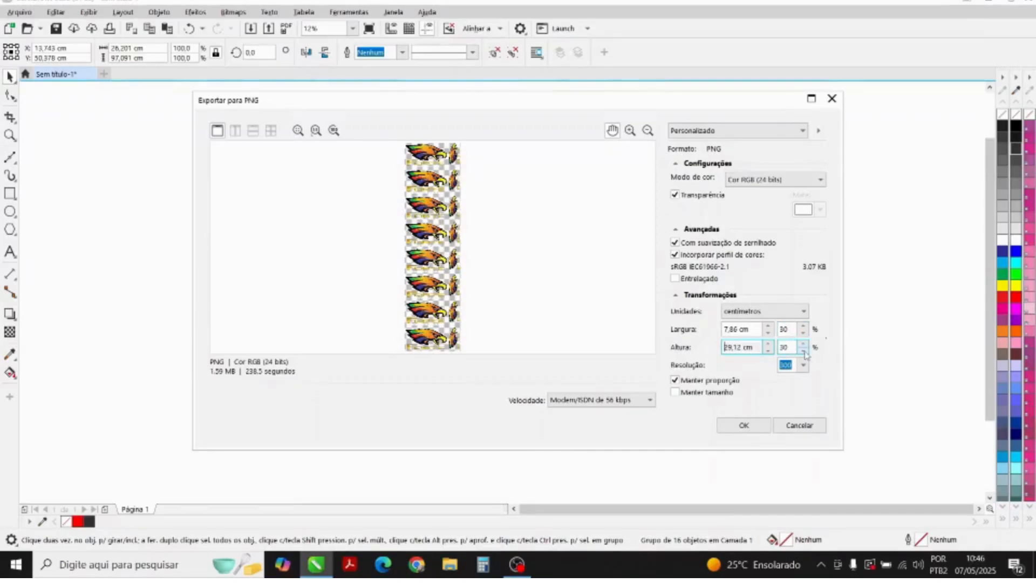
- Restore the export scale to 100 %, check the width and height, and export the PNG
left_click(742, 328)
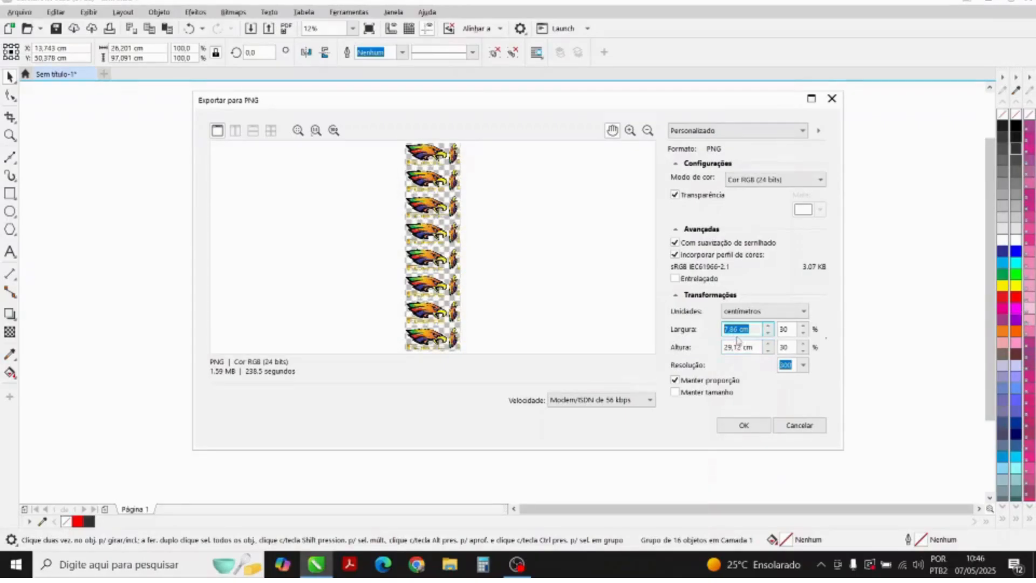
key("Tab")
type("100")
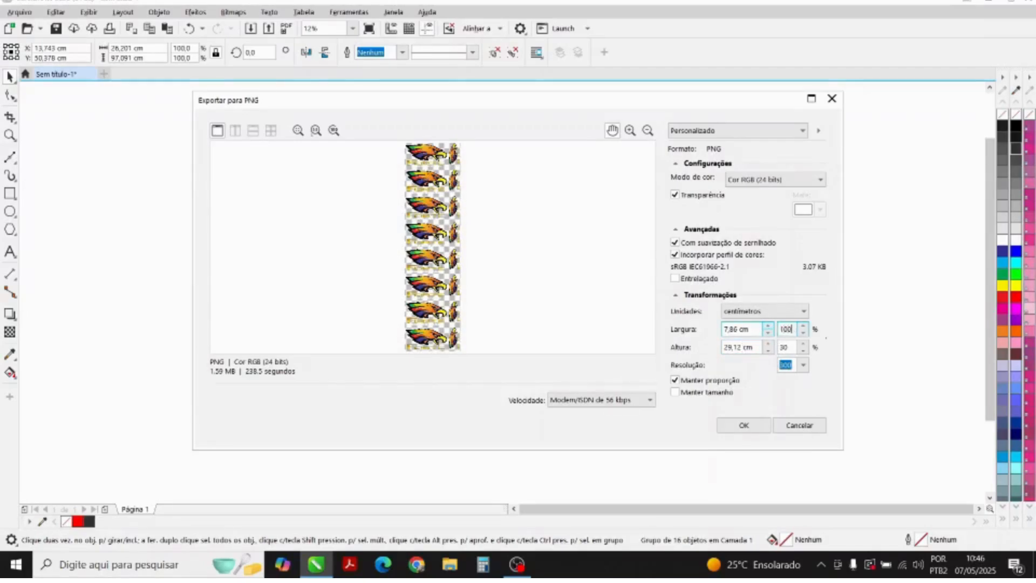
key("Tab")
left_click(744, 329)
left_click(755, 347)
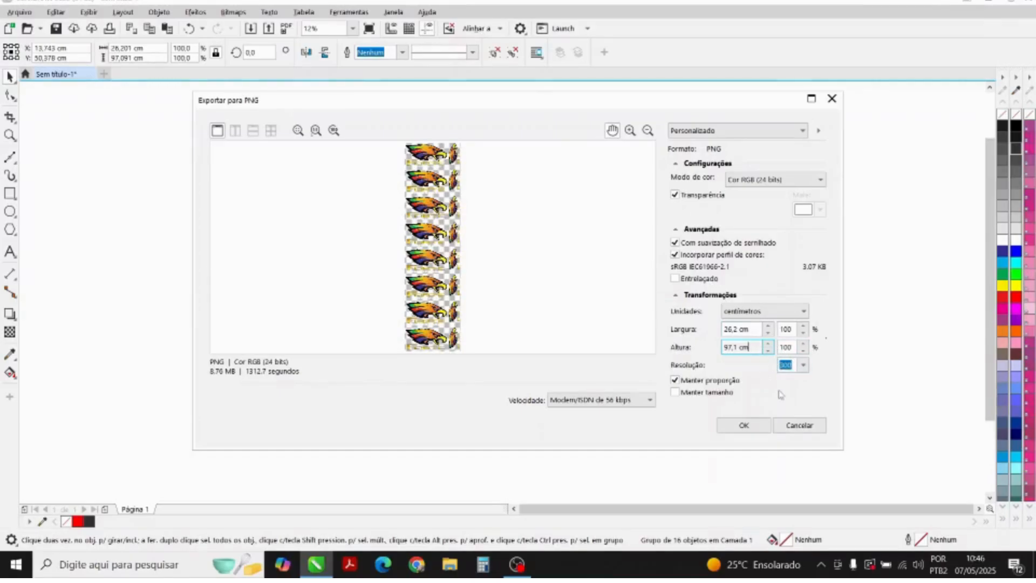
left_click(757, 430)
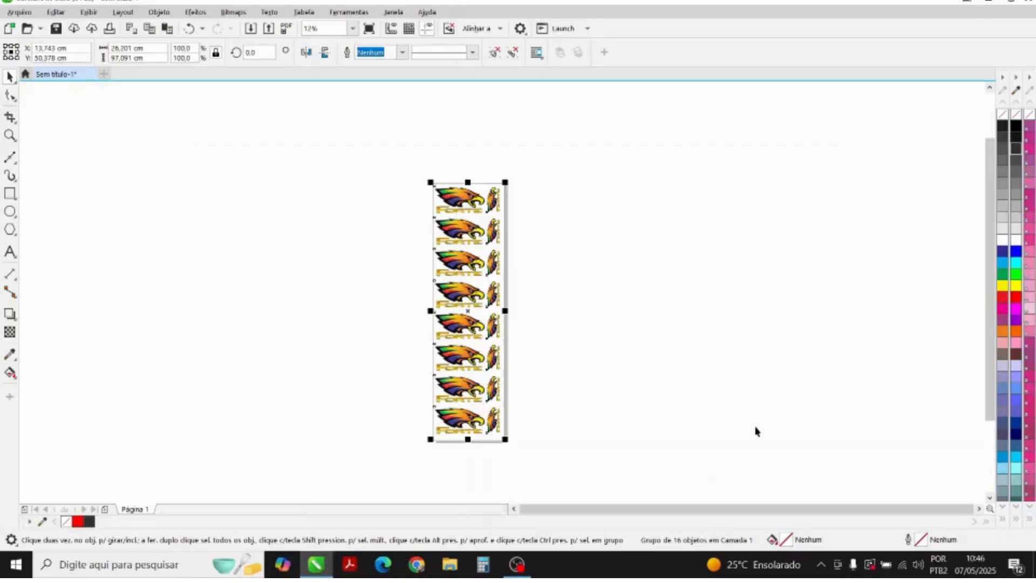